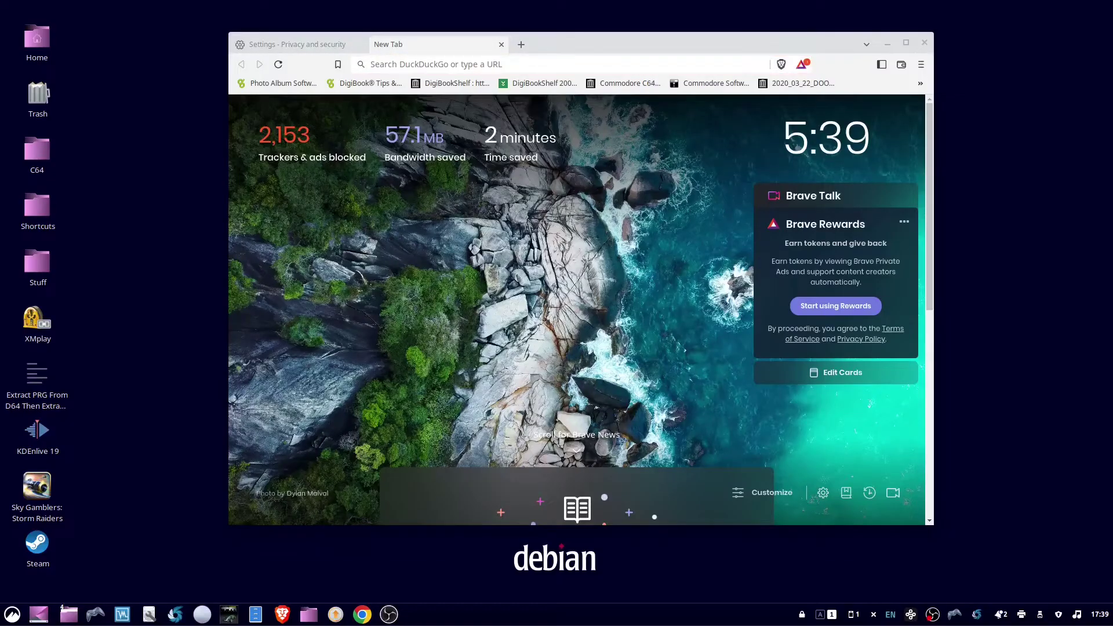
Load aescrypt.com in Brave and go to its Downloads page
{"action": "left_click", "coordinate": [416, 64]}
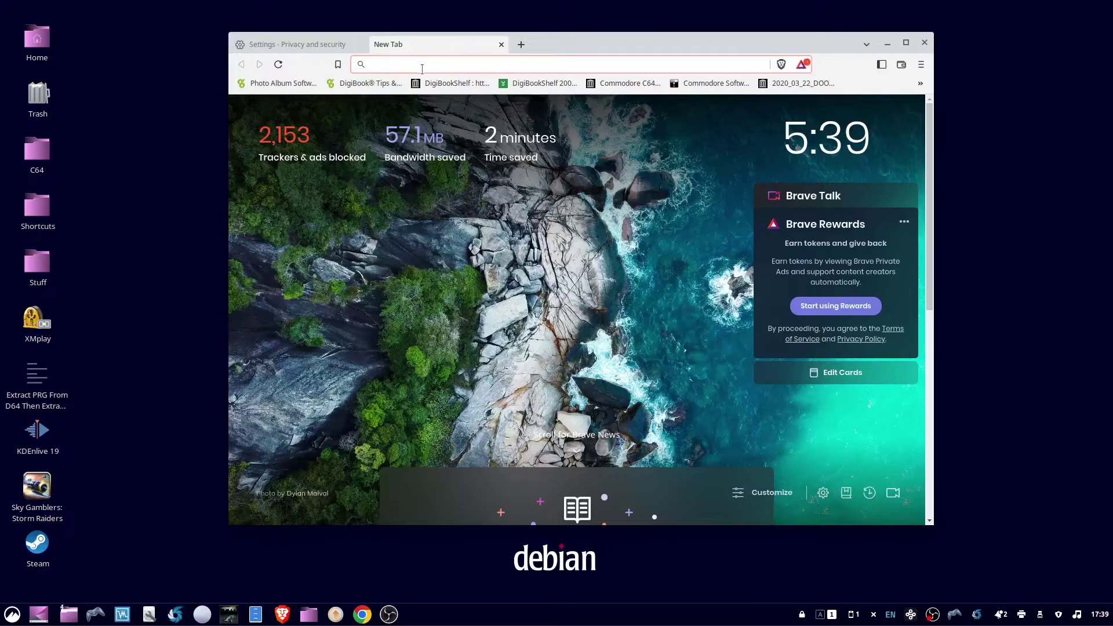
{"action": "type", "text": "aescrypt.com"}
{"action": "key", "text": "Return"}
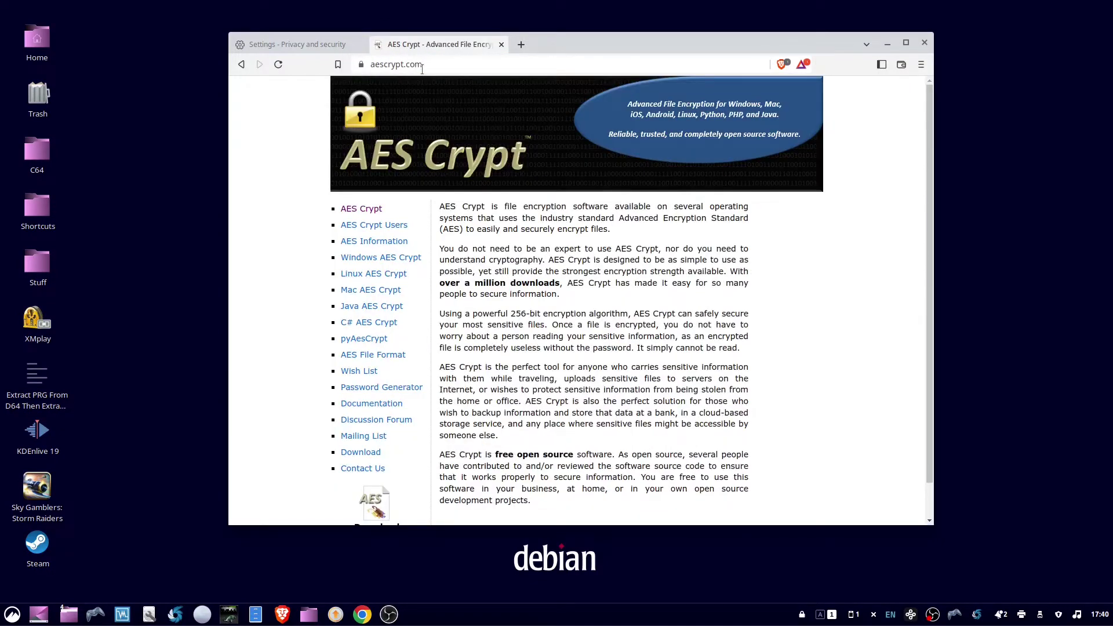
{"action": "left_click", "coordinate": [370, 458]}
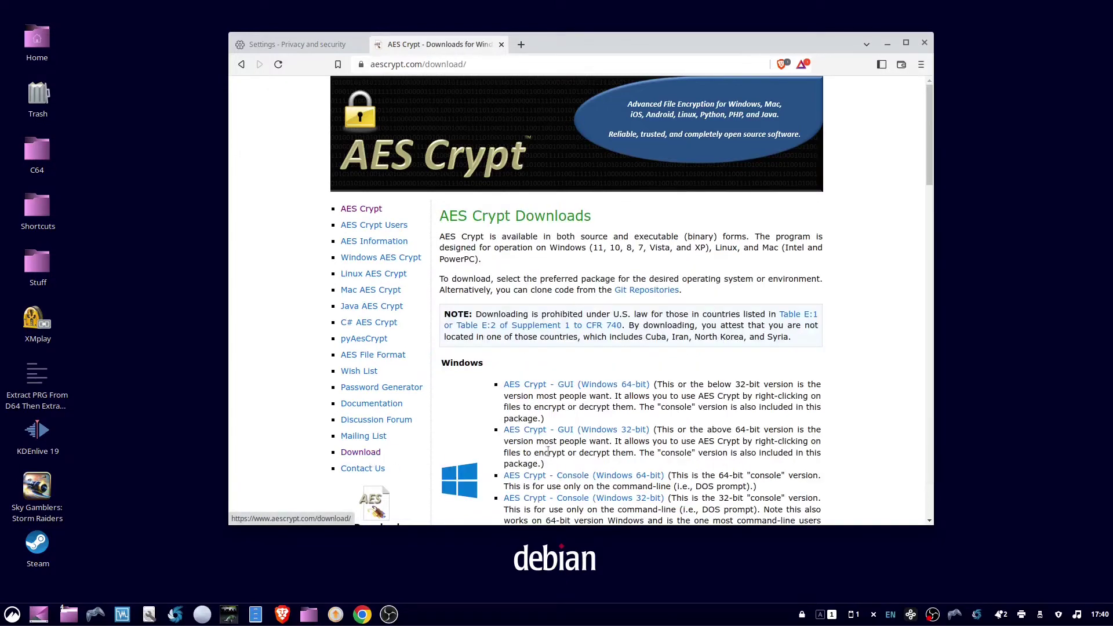
Save the 64-bit Linux GUI package AESCrypt-GUI-3.11-Linux-x86_64-Install.gz into the test folder
{"action": "scroll", "coordinate": [740, 409], "scroll_direction": "down", "scroll_amount": 6}
{"action": "scroll", "coordinate": [739, 408], "scroll_direction": "down", "scroll_amount": 5}
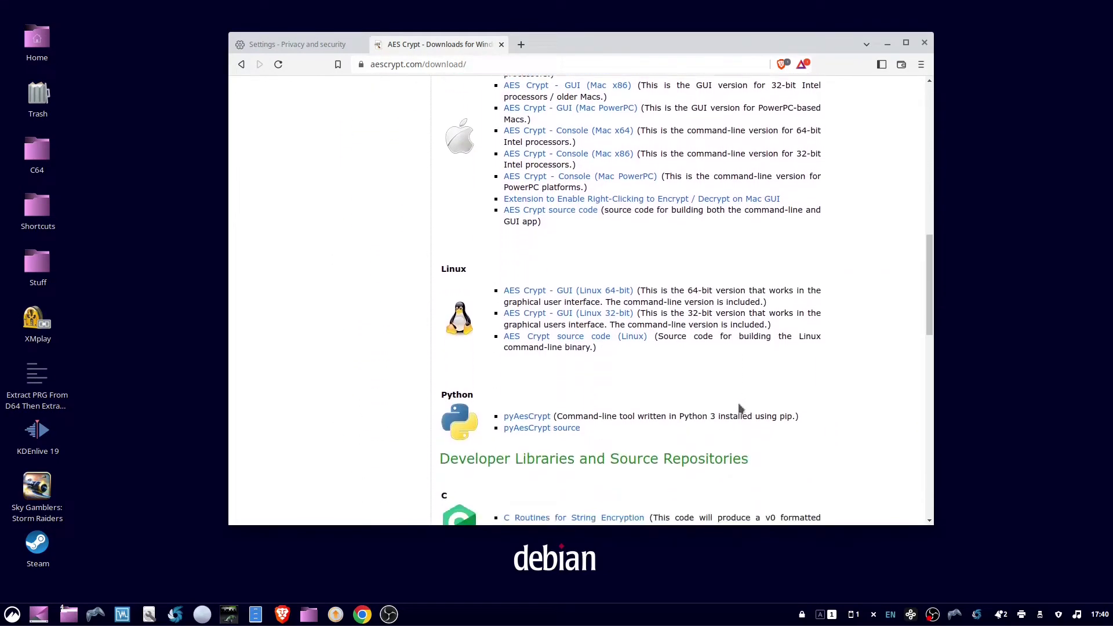
{"action": "left_click", "coordinate": [605, 292]}
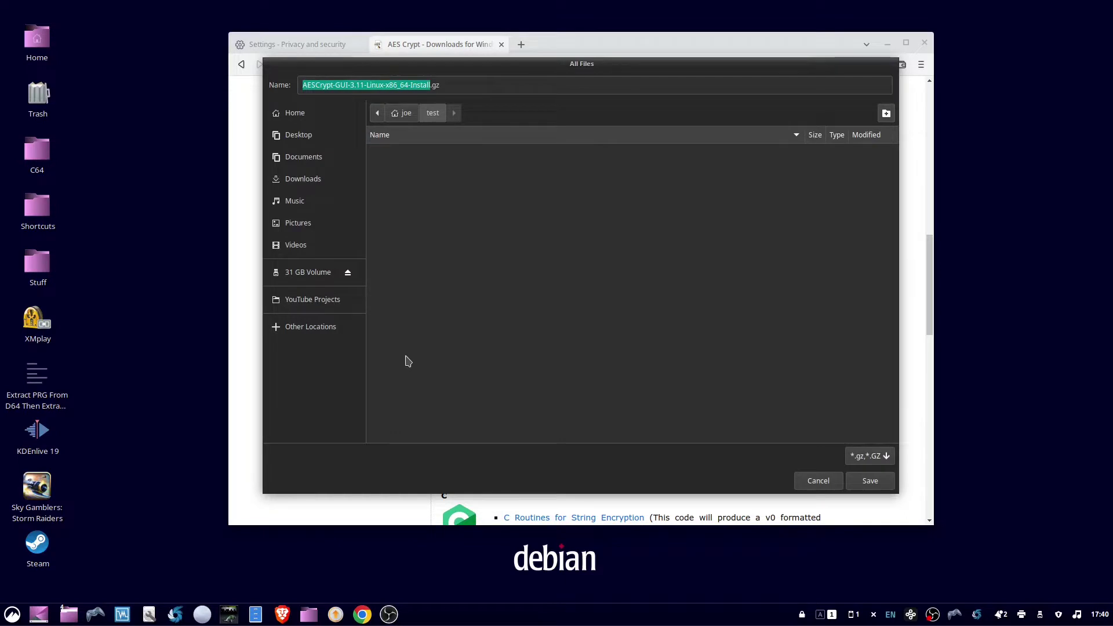
{"action": "left_click", "coordinate": [870, 480]}
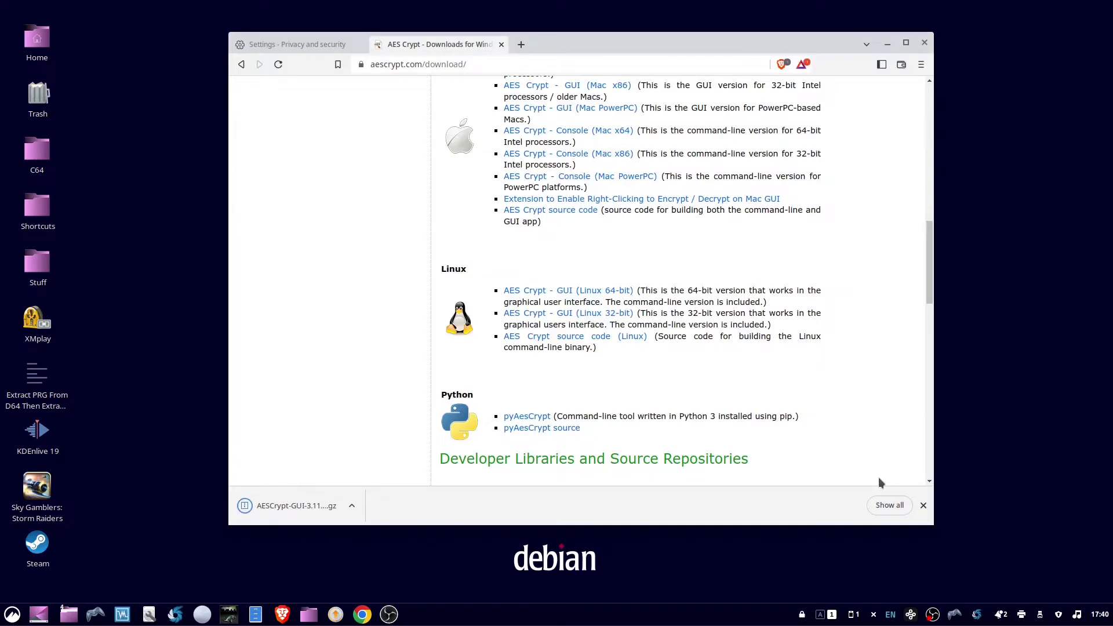
Show the downloaded .gz archive in its folder and open it in the archive manager
{"action": "left_click", "coordinate": [352, 508]}
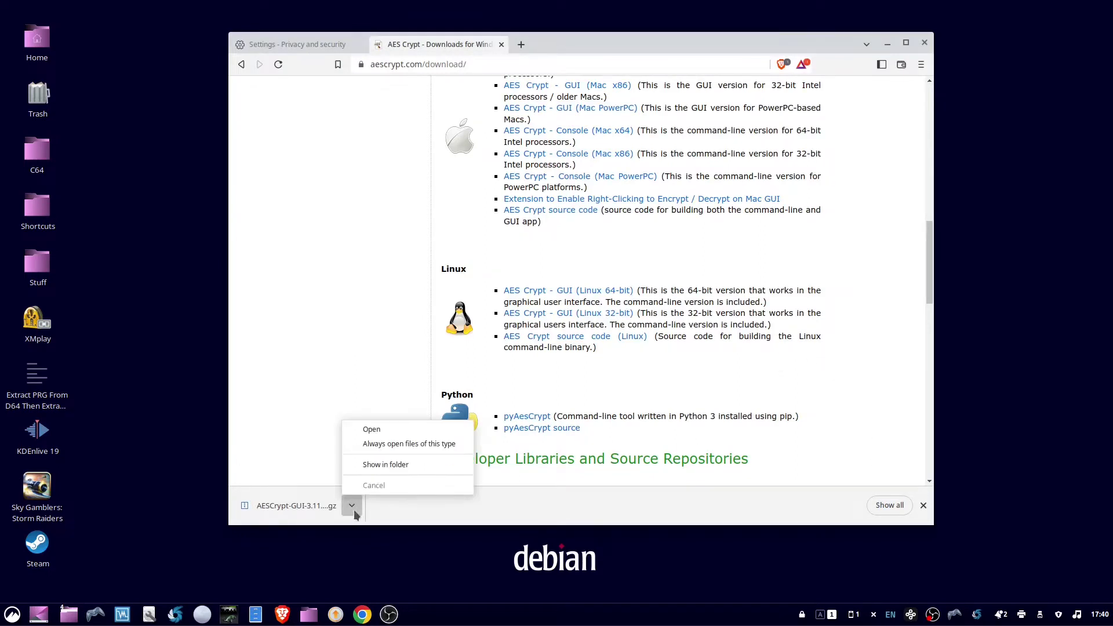
{"action": "left_click", "coordinate": [396, 465]}
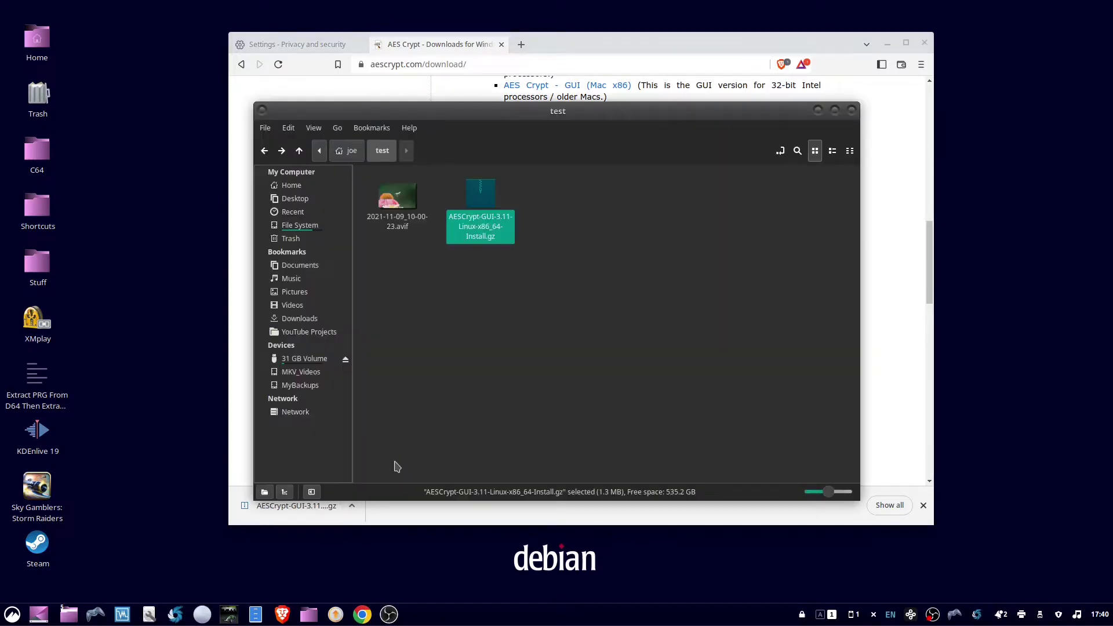
{"action": "double_click", "coordinate": [483, 207]}
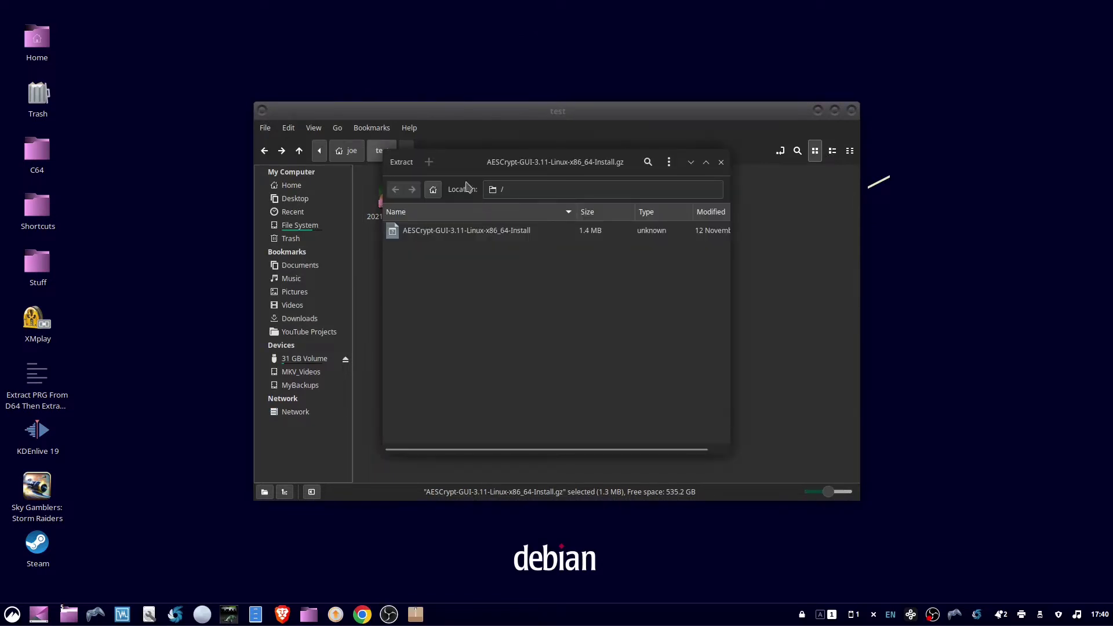
Drag AESCrypt-GUI-3.11-Linux-x86_64-Install out of the archive into the test folder, then close the archive
{"action": "left_click_drag", "start_coordinate": [457, 158], "coordinate": [780, 165]}
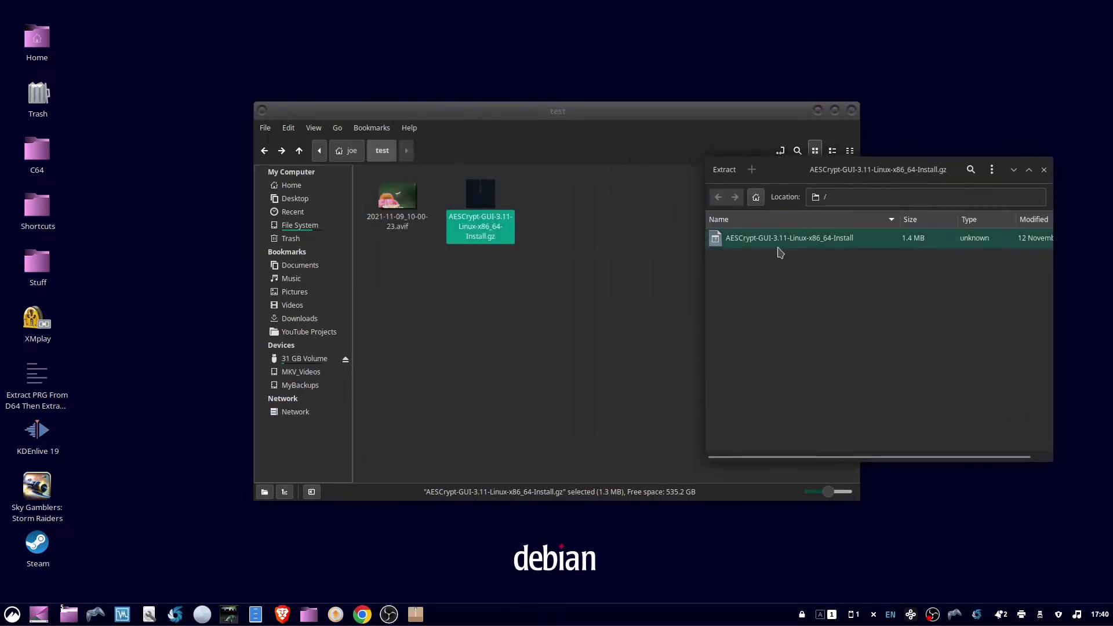
{"action": "left_click_drag", "start_coordinate": [778, 249], "coordinate": [624, 356]}
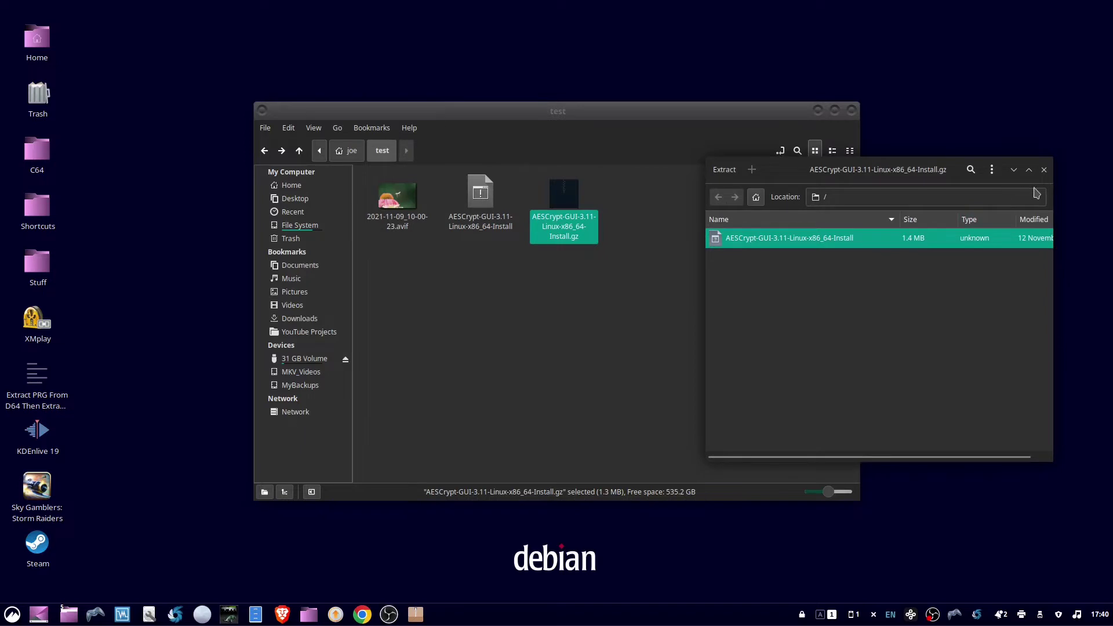
{"action": "left_click", "coordinate": [1044, 170]}
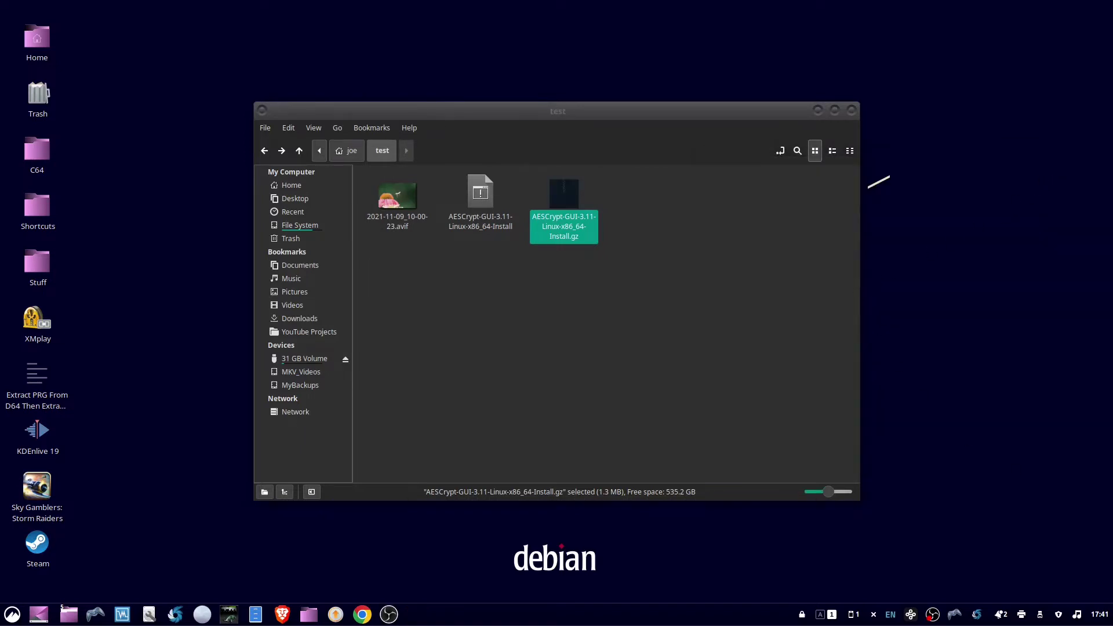
Copy the installer's full file name from its rename field, leaving the name unchanged
{"action": "left_click", "coordinate": [495, 226]}
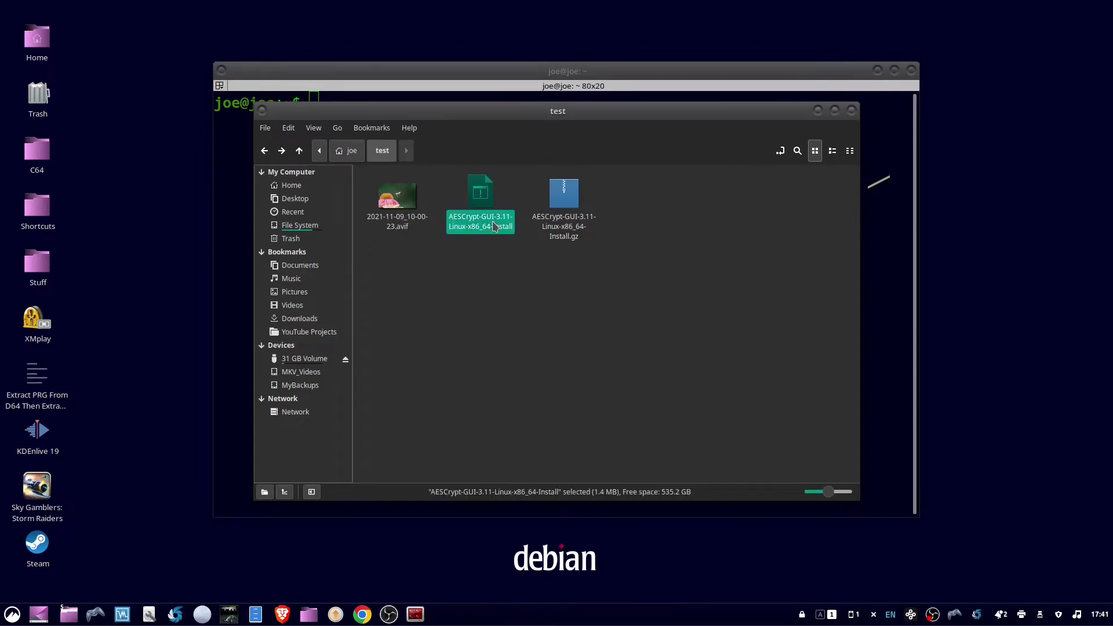
{"action": "right_click", "coordinate": [485, 228]}
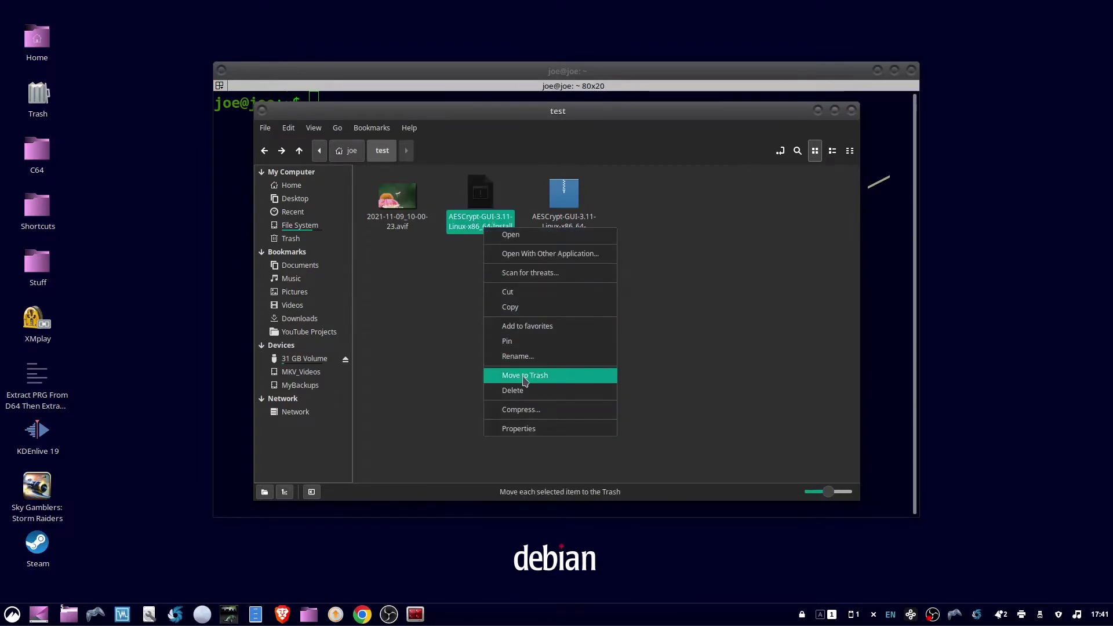
{"action": "left_click", "coordinate": [519, 356]}
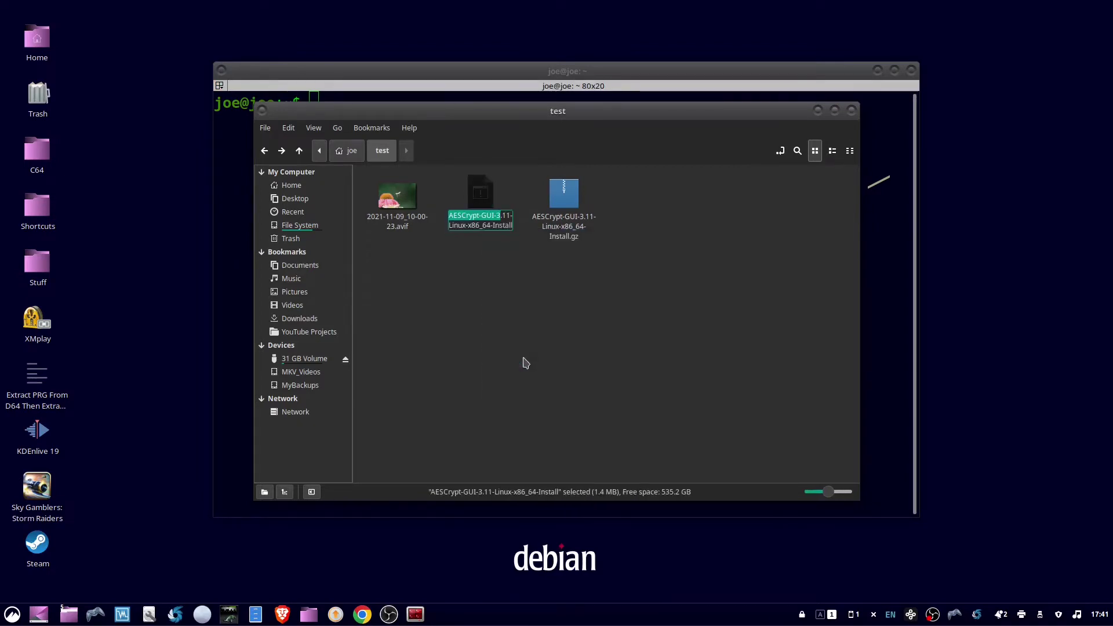
{"action": "left_click", "coordinate": [451, 217]}
{"action": "left_click_drag", "start_coordinate": [450, 216], "coordinate": [517, 228]}
{"action": "key", "text": "ctrl+c"}
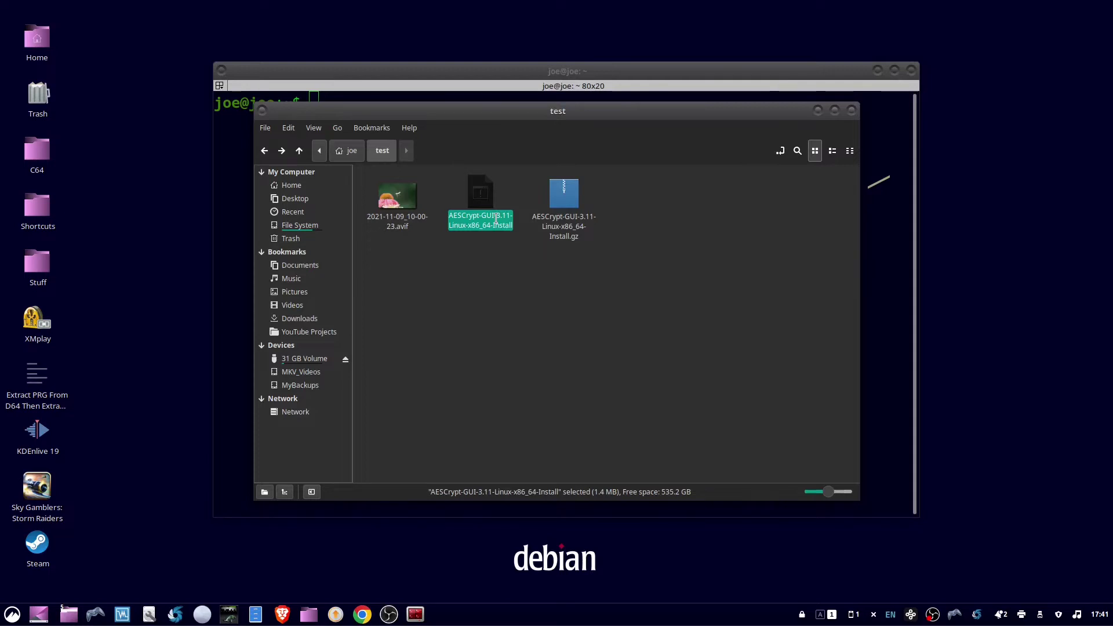
{"action": "key", "text": "Return"}
Enable 'Allow executing file as program' in the installer's Permissions properties
{"action": "right_click", "coordinate": [471, 224]}
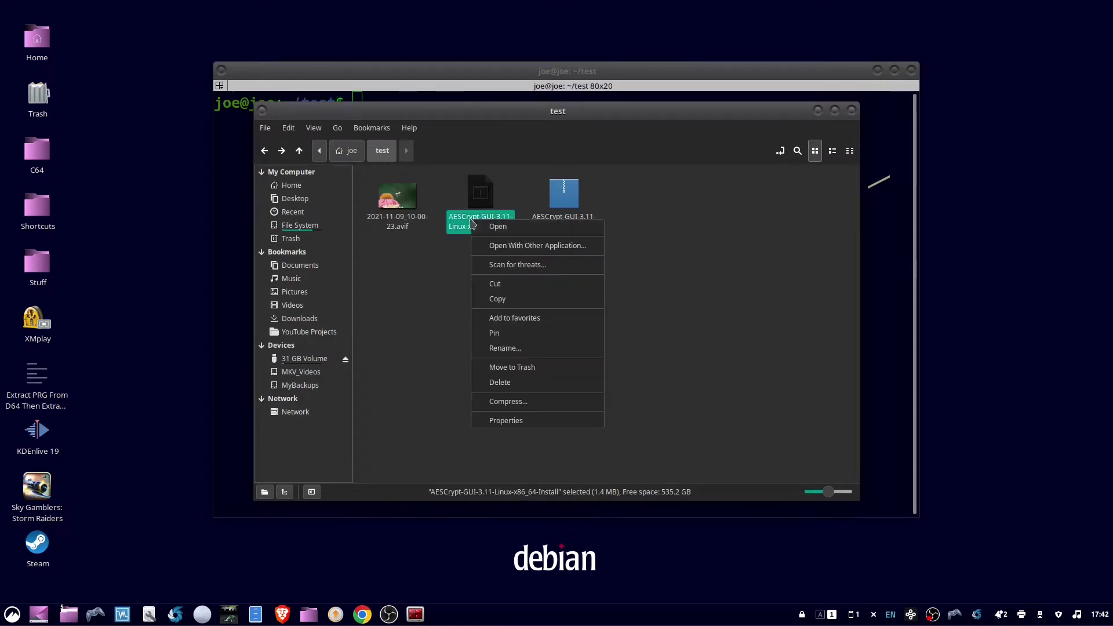
{"action": "left_click", "coordinate": [514, 421]}
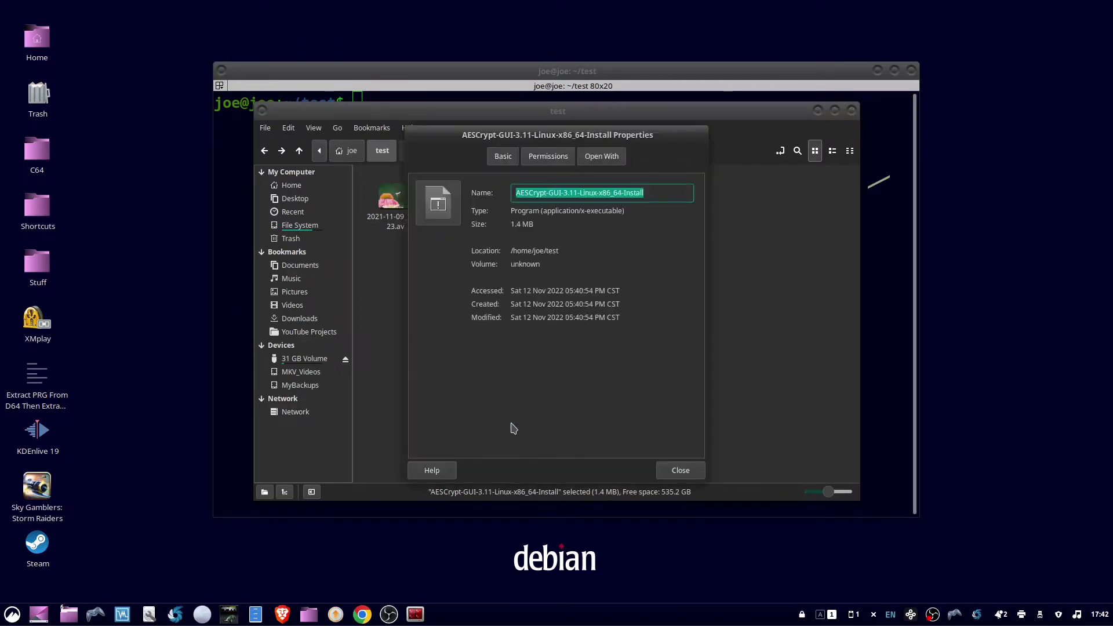
{"action": "left_click", "coordinate": [553, 162]}
{"action": "left_click", "coordinate": [488, 309]}
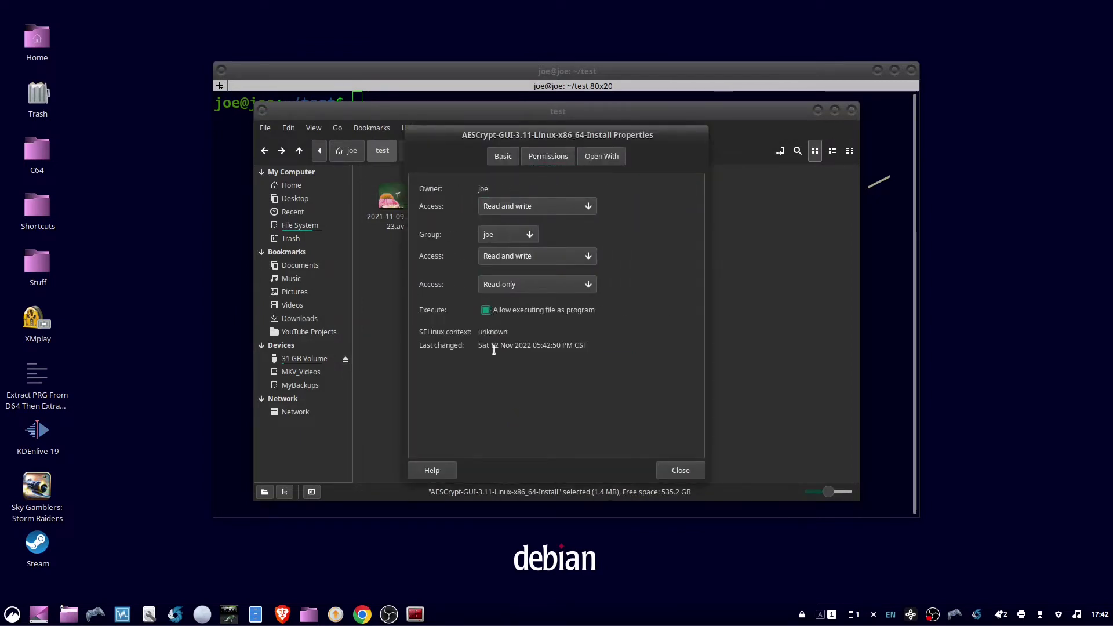
{"action": "left_click", "coordinate": [681, 471]}
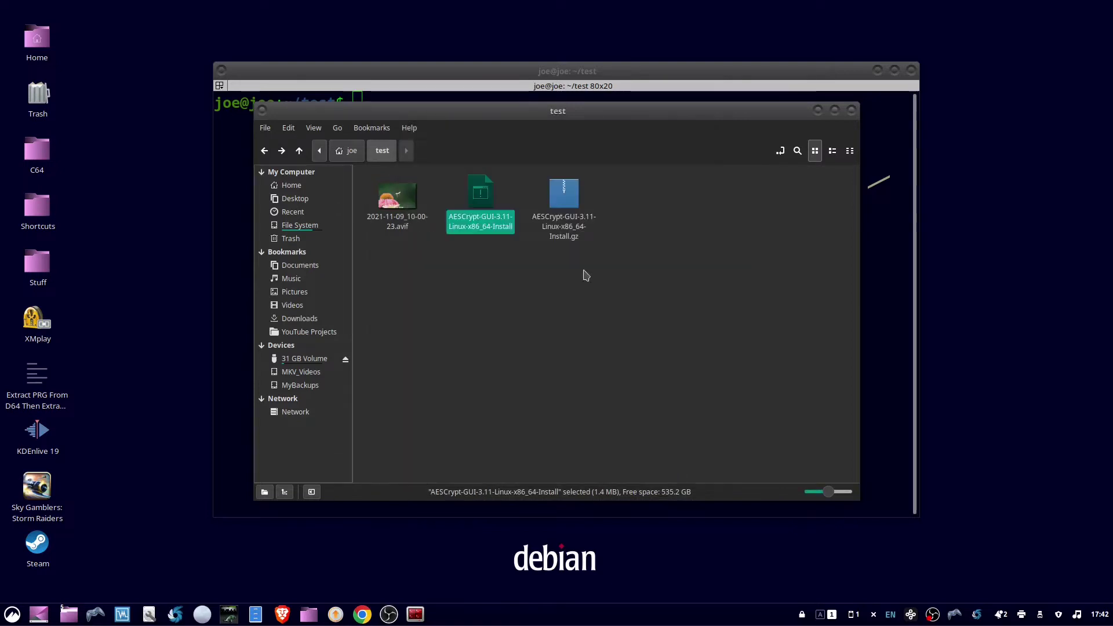
{"action": "left_click", "coordinate": [515, 74]}
In ~/test, run sudo ./AESCrypt-GUI-3.11-Linux-x86_64-Install using the pasted file name
{"action": "type", "text": "cd test"}
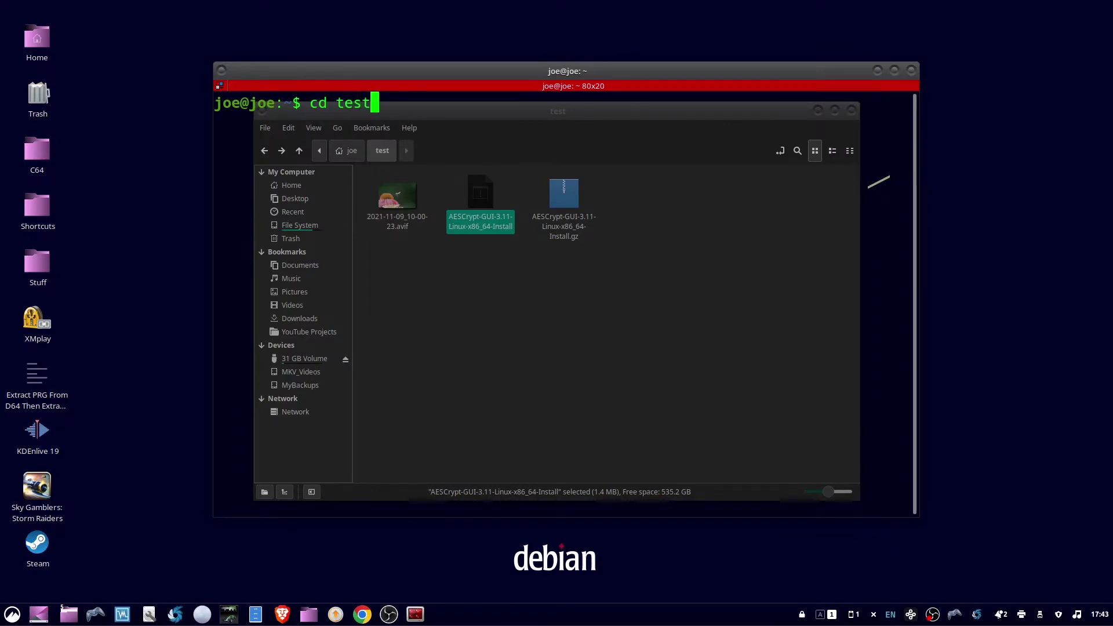
{"action": "key", "text": "Return"}
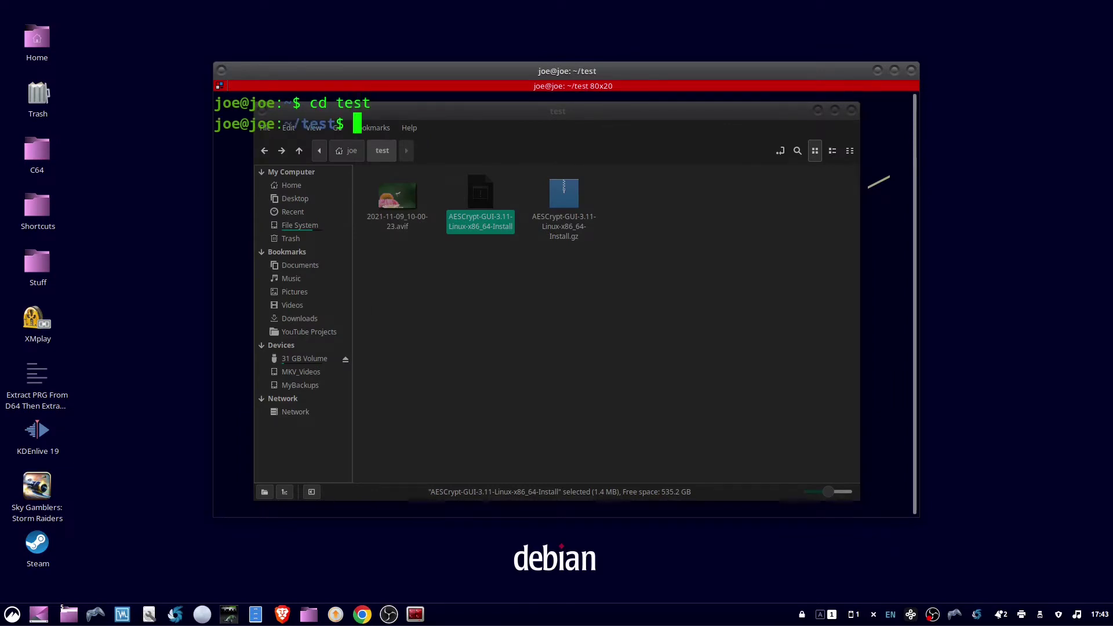
{"action": "type", "text": "sudo "}
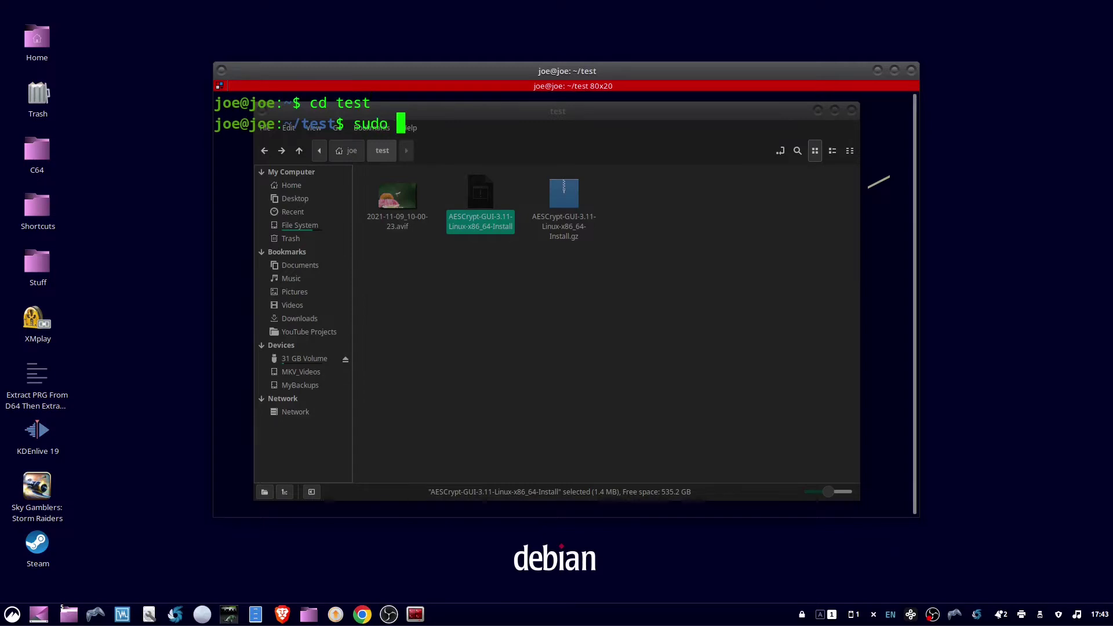
{"action": "type", "text": "./"}
{"action": "right_click", "coordinate": [518, 290]}
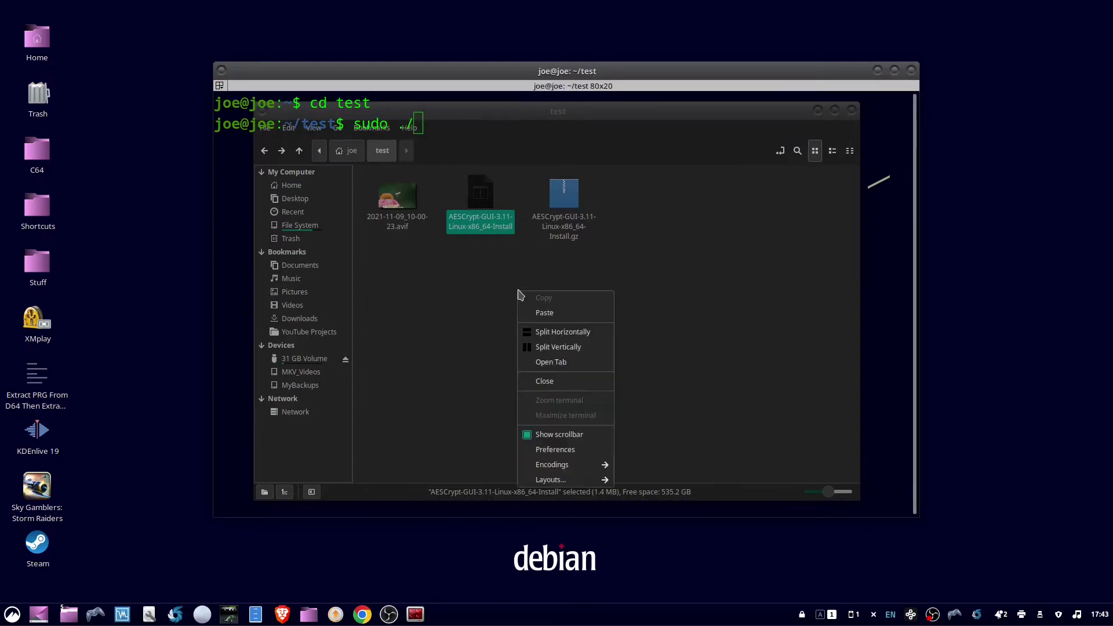
{"action": "left_click", "coordinate": [552, 313]}
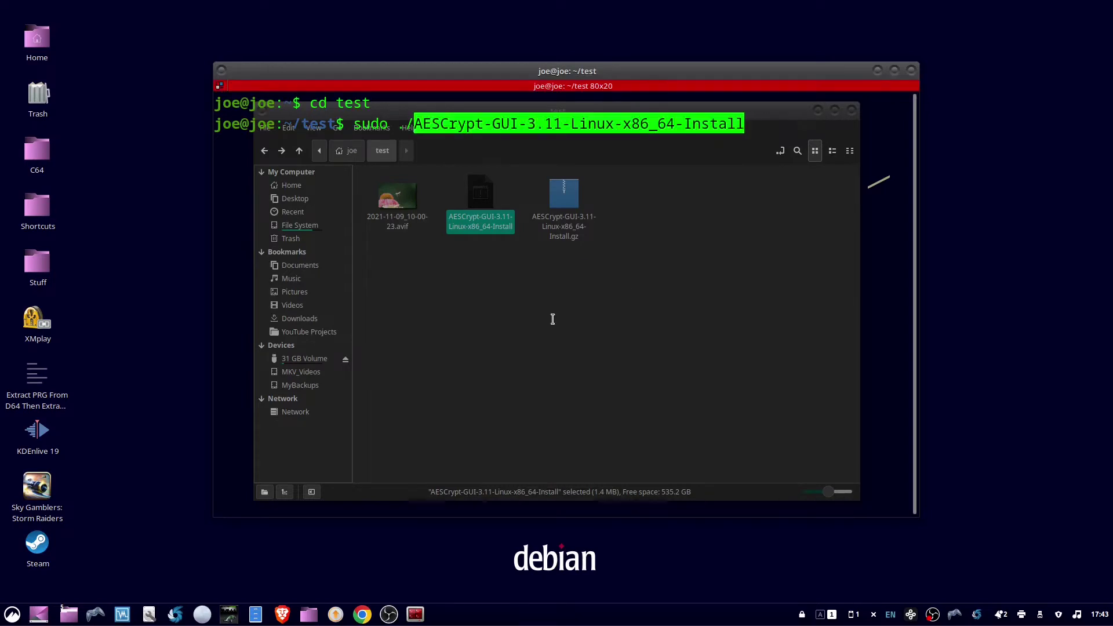
{"action": "key", "text": "Return"}
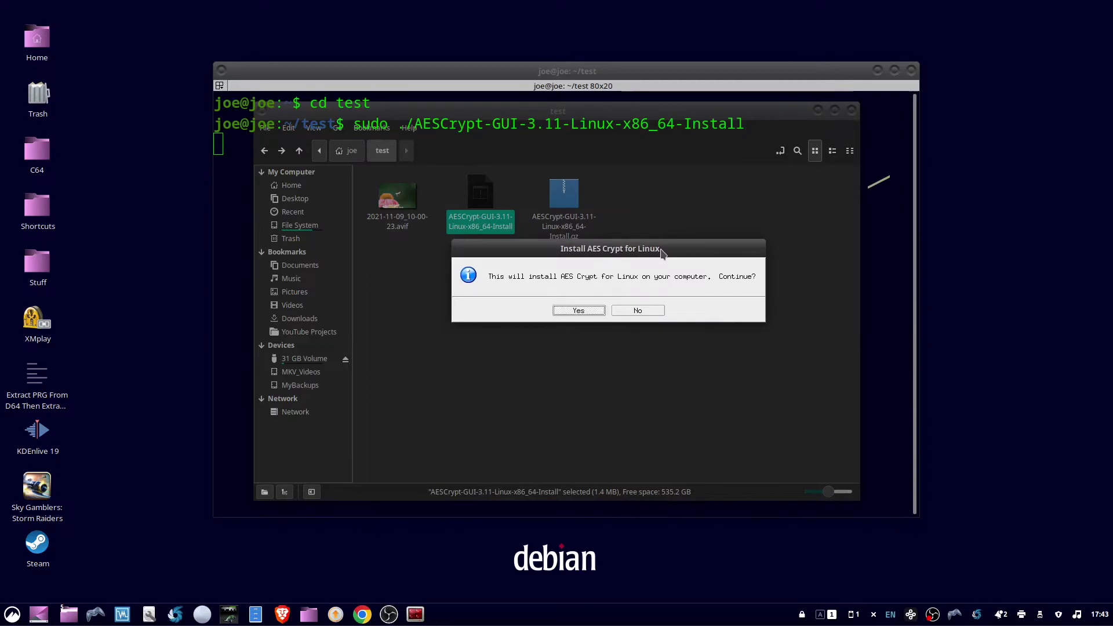
Accept the install prompt, advance past the welcome and file-copying pages, and finish the wizard
{"action": "left_click", "coordinate": [581, 311]}
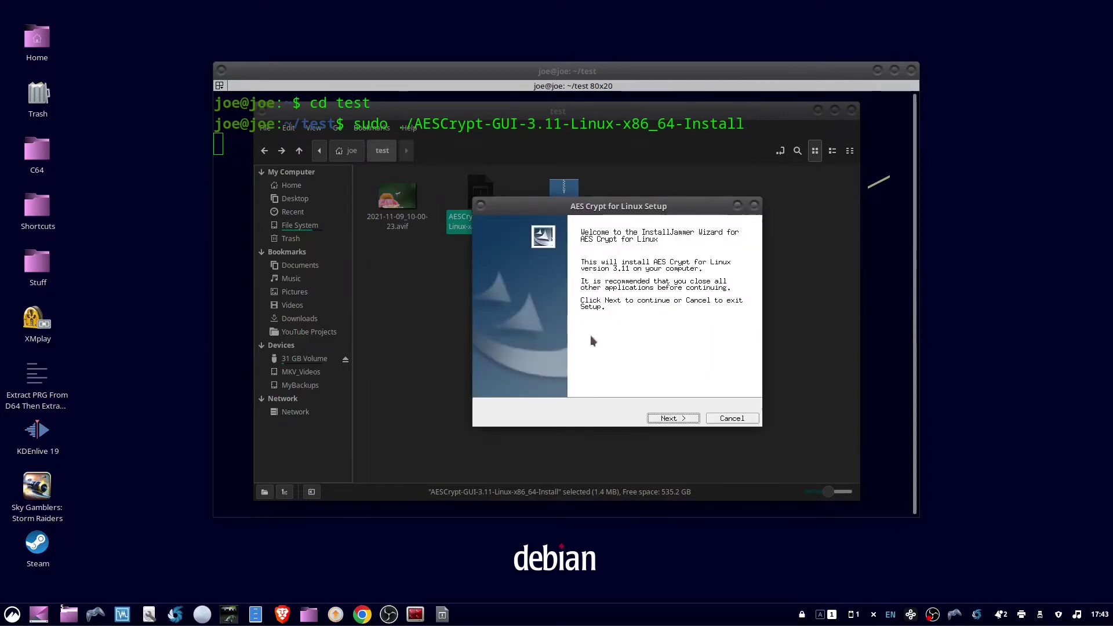
{"action": "left_click", "coordinate": [685, 423]}
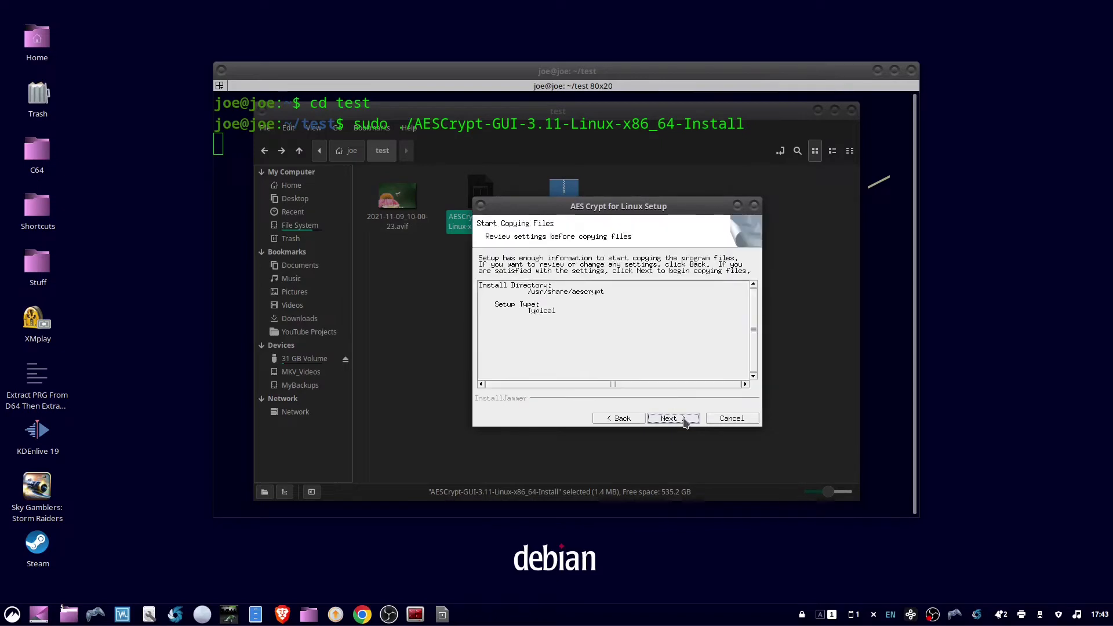
{"action": "left_click", "coordinate": [685, 422]}
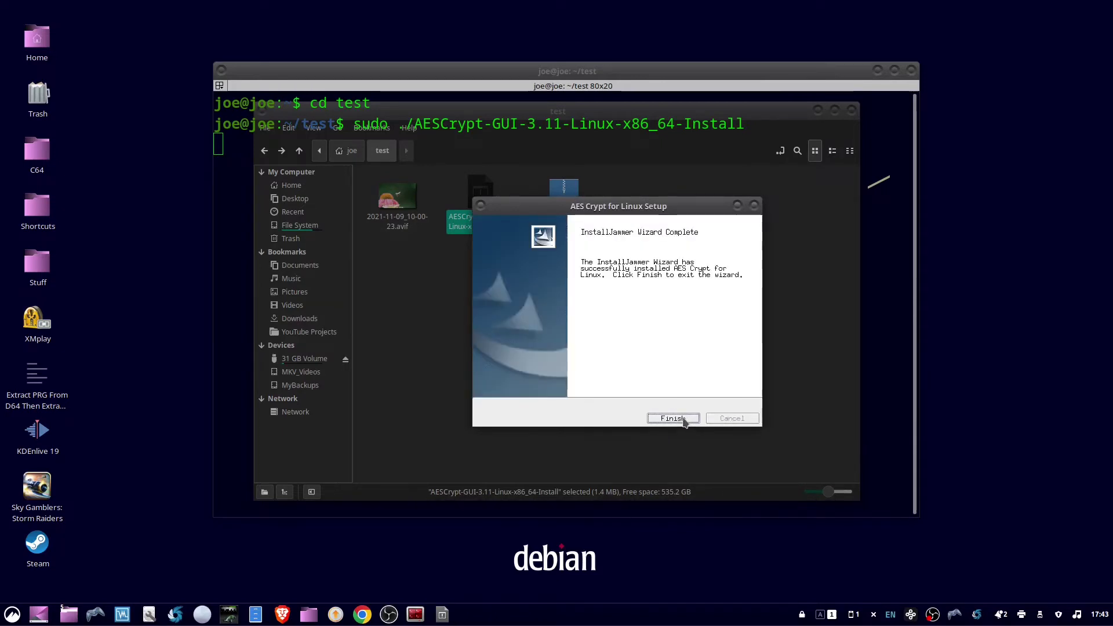
{"action": "left_click", "coordinate": [684, 418]}
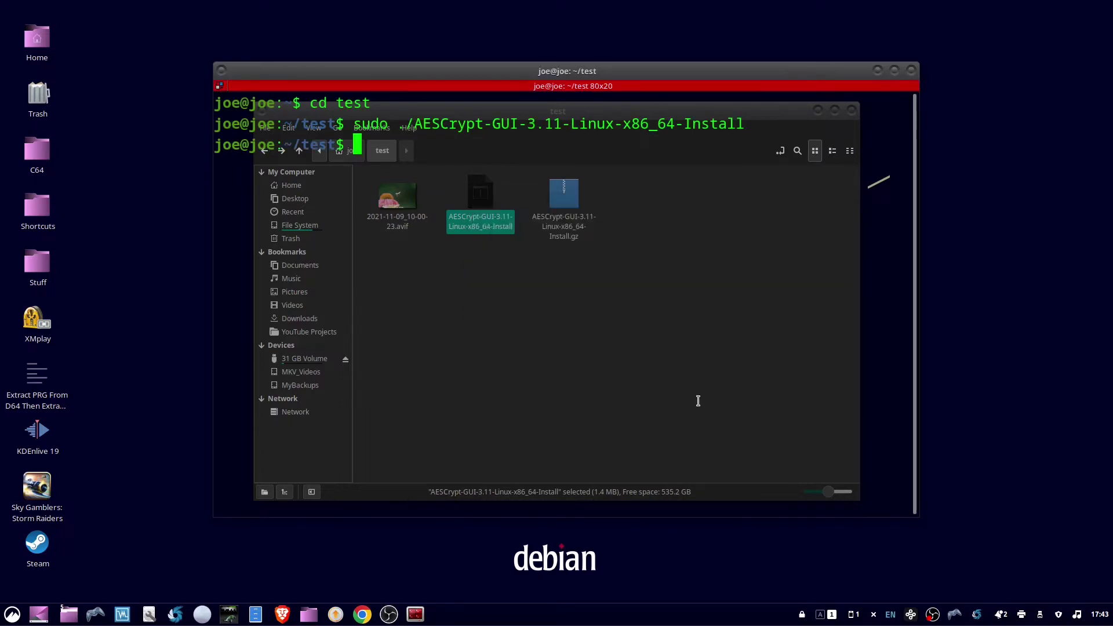
Close the terminal and open 2021-11-09_10-00-23.avif with AESCrypt via Other Application
{"action": "left_click", "coordinate": [911, 79]}
{"action": "left_click", "coordinate": [738, 281]}
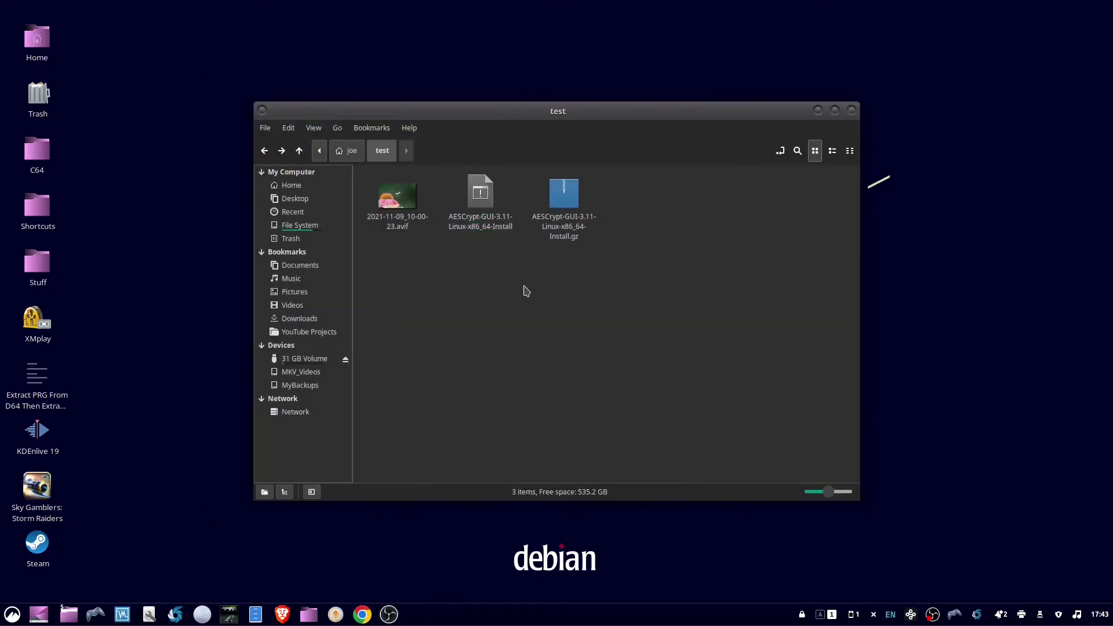
{"action": "right_click", "coordinate": [399, 198]}
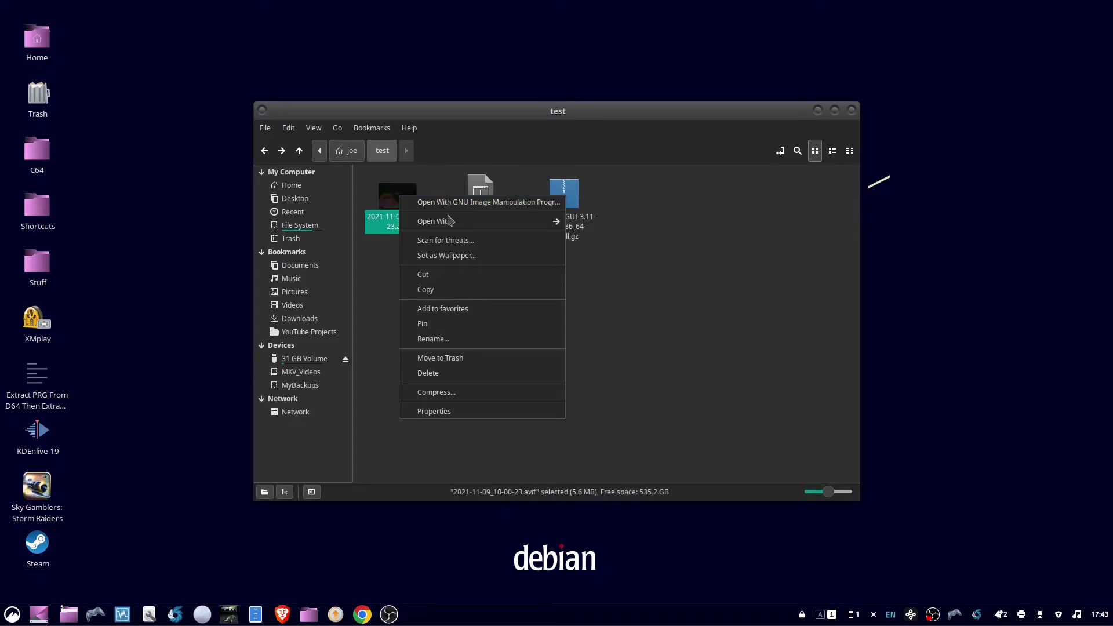
{"action": "mouse_move", "coordinate": [461, 223]}
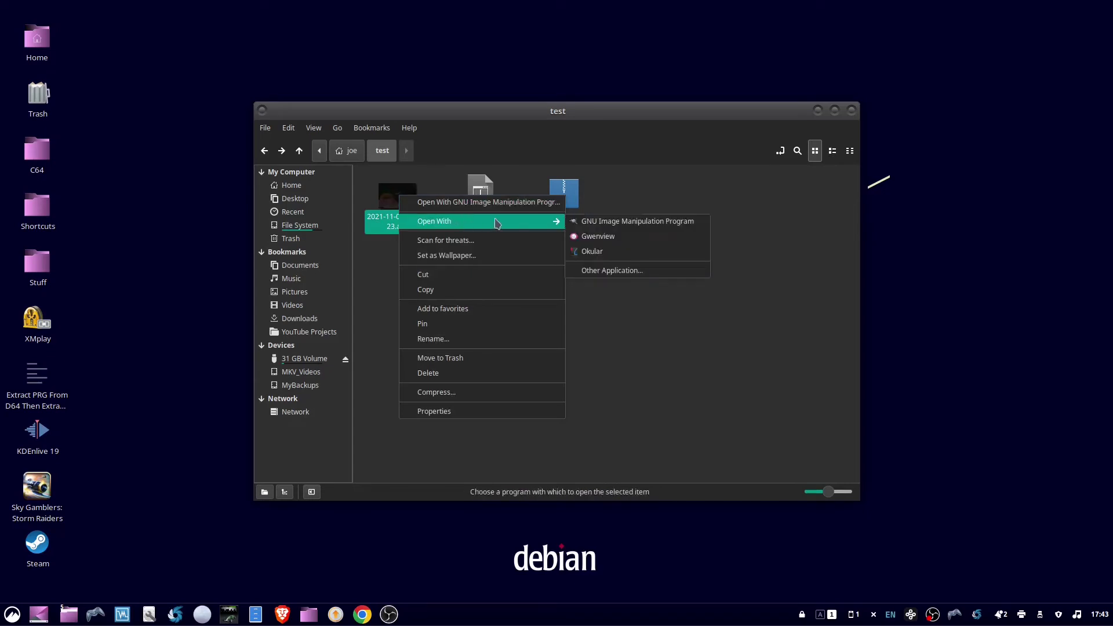
{"action": "left_click", "coordinate": [623, 272]}
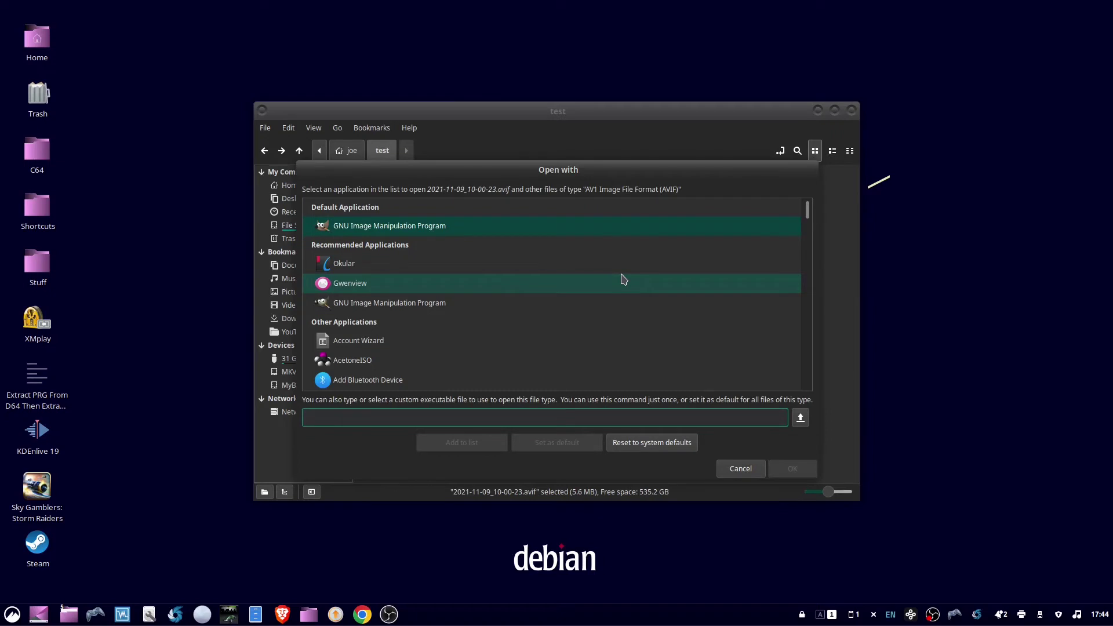
{"action": "scroll", "coordinate": [623, 283], "scroll_direction": "down", "scroll_amount": 1}
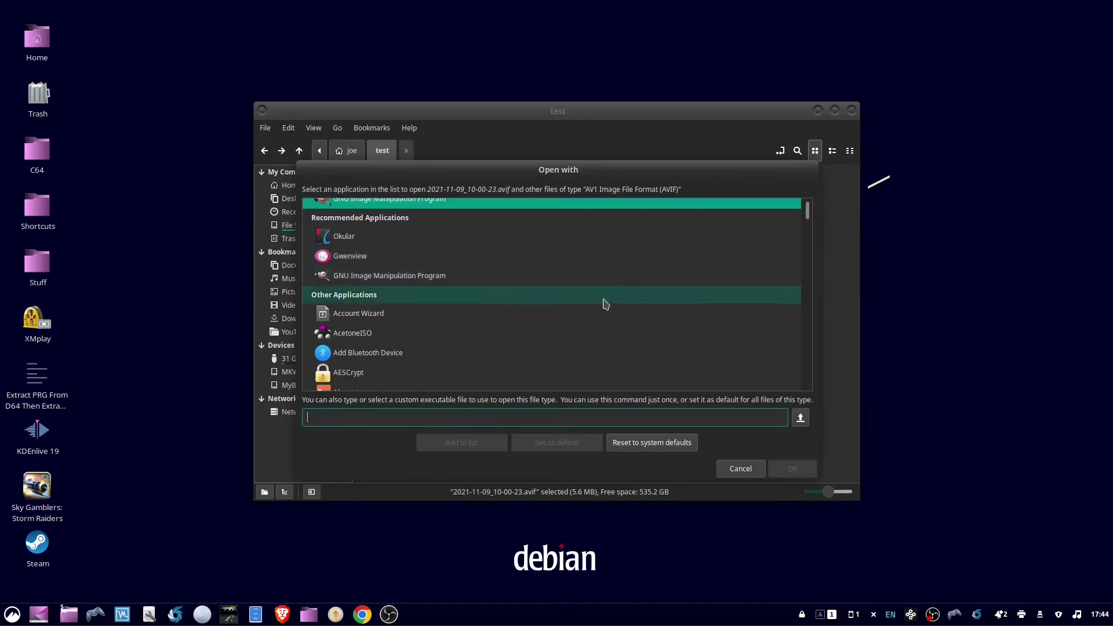
{"action": "left_click", "coordinate": [378, 380]}
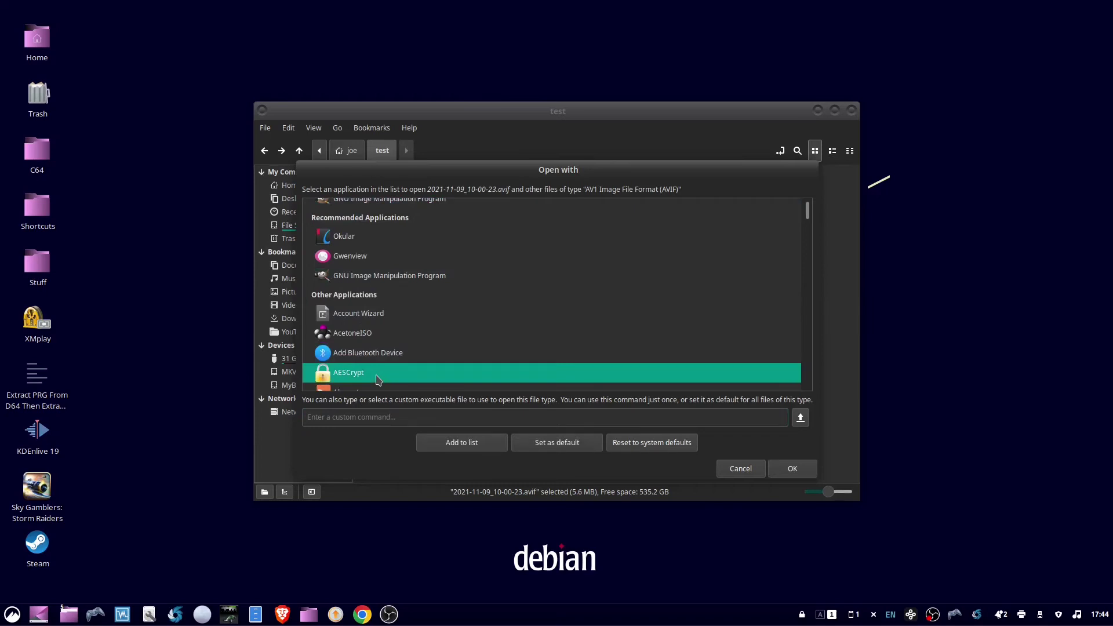
{"action": "left_click", "coordinate": [793, 469]}
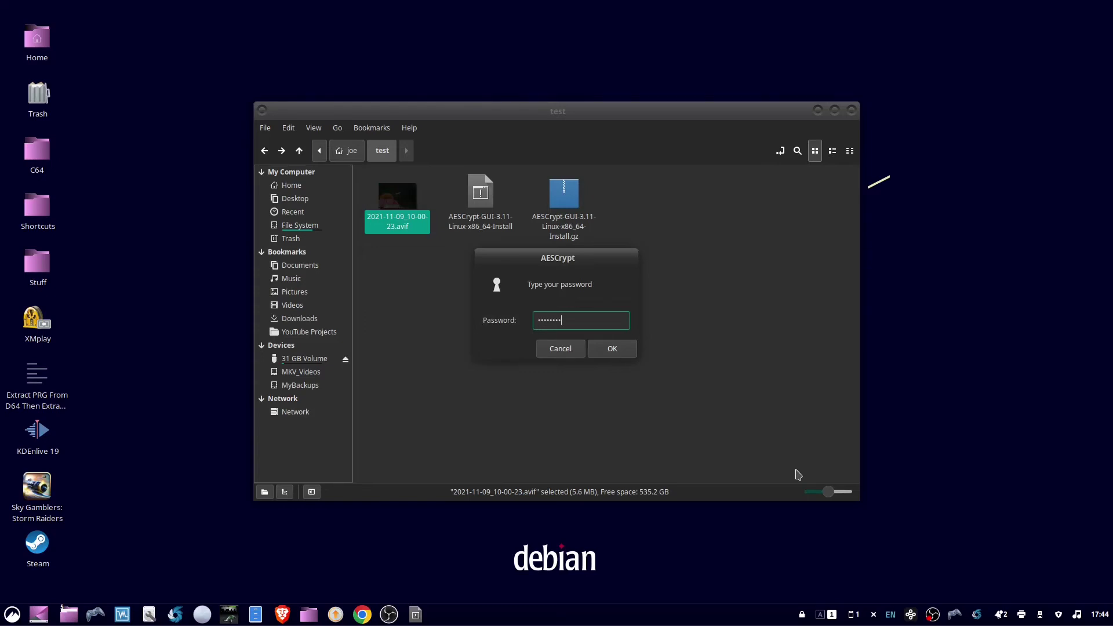
Submit the typed password to encrypt the image into 2021-11-09_10-00-23.avif.aes
{"action": "key", "text": "Return"}
{"action": "key", "text": "Return"}
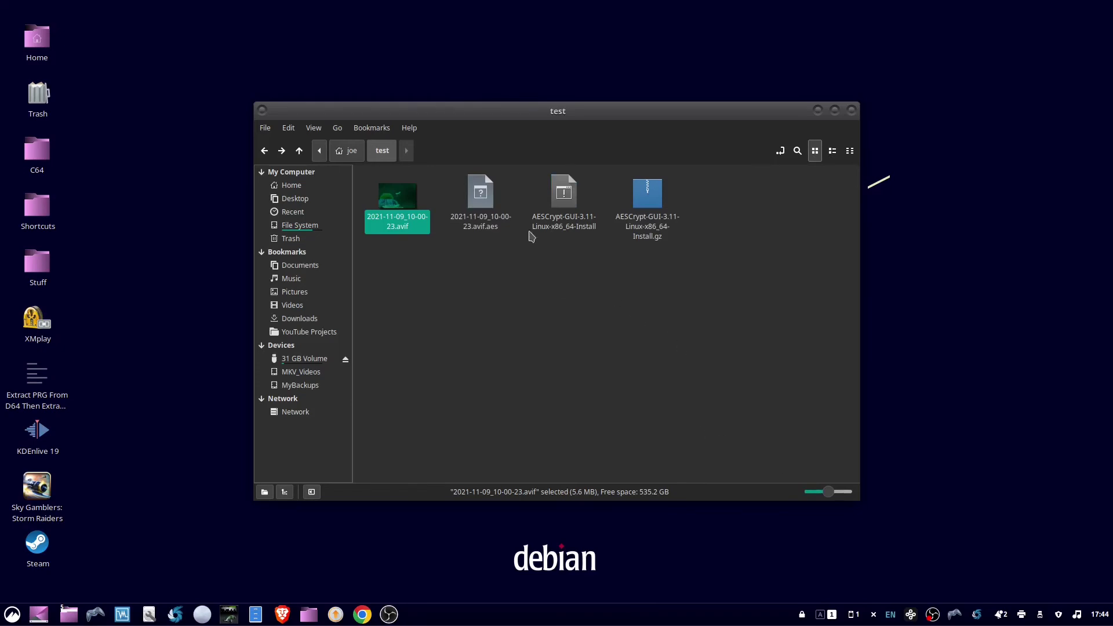
Add 'a' before the extension so the original image becomes 2021-11-09_10-00-23a.avif
{"action": "left_click", "coordinate": [486, 194]}
{"action": "left_click", "coordinate": [478, 301]}
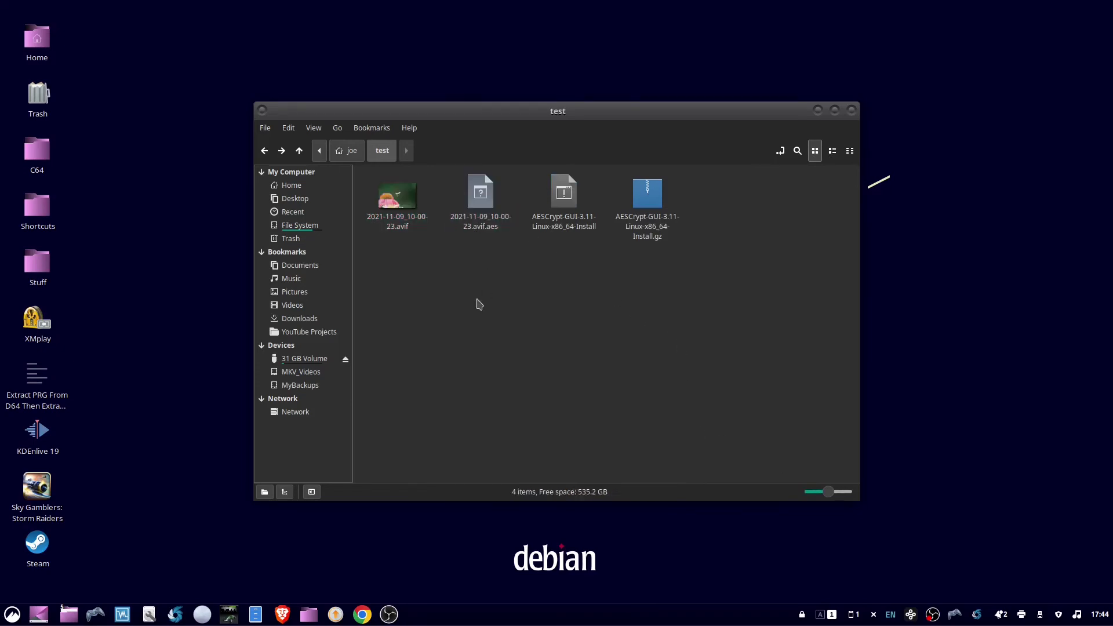
{"action": "left_click", "coordinate": [405, 219]}
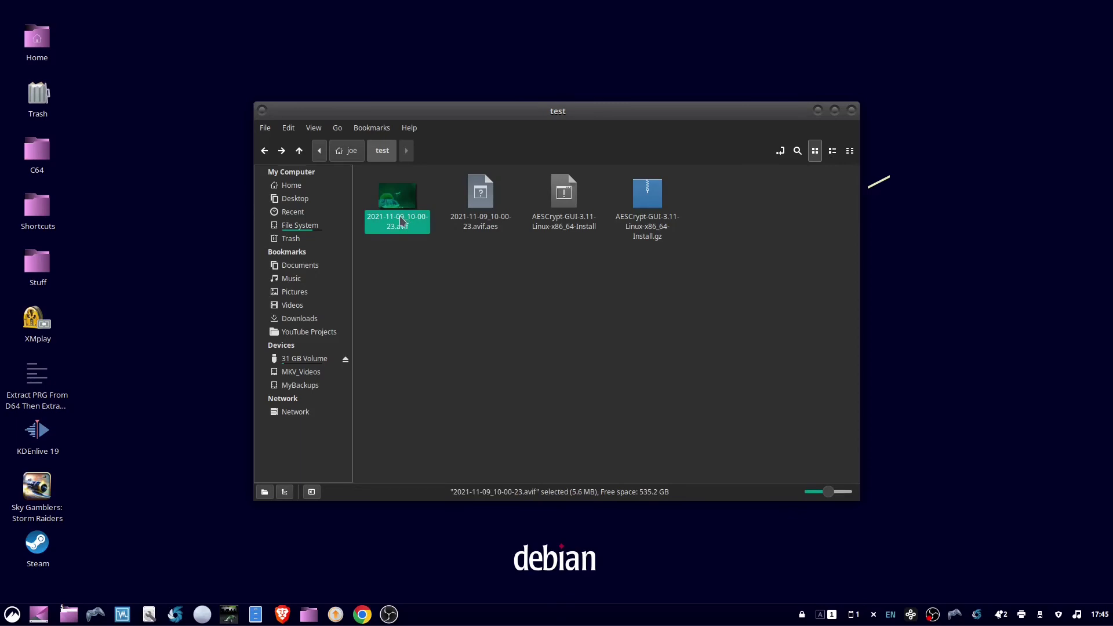
{"action": "right_click", "coordinate": [400, 219]}
{"action": "left_click", "coordinate": [456, 361]}
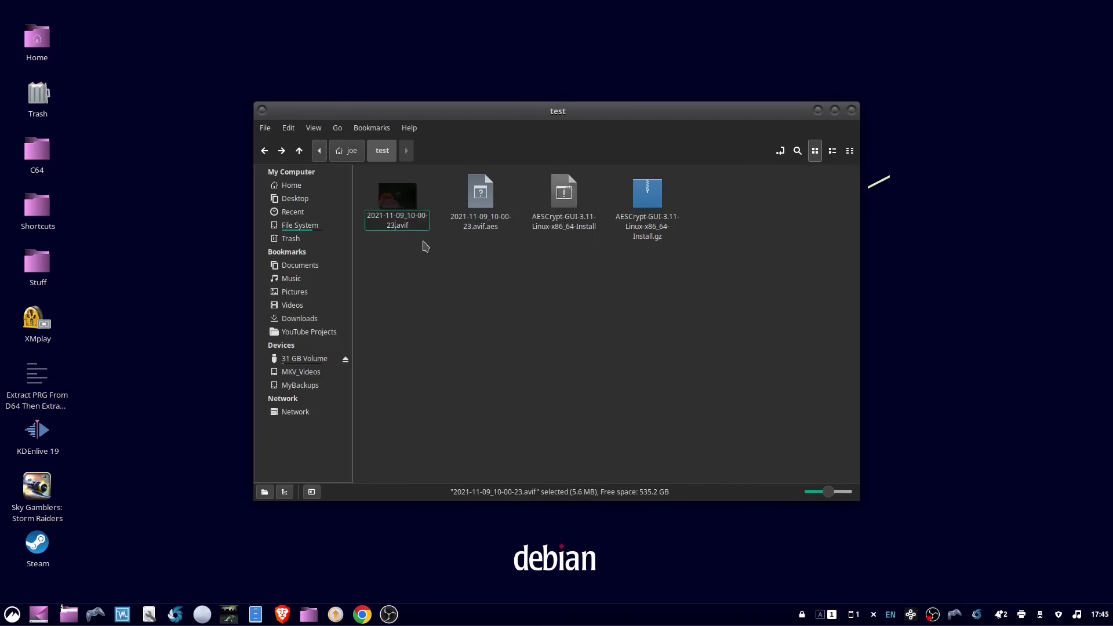
{"action": "type", "text": "a"}
{"action": "key", "text": "Return"}
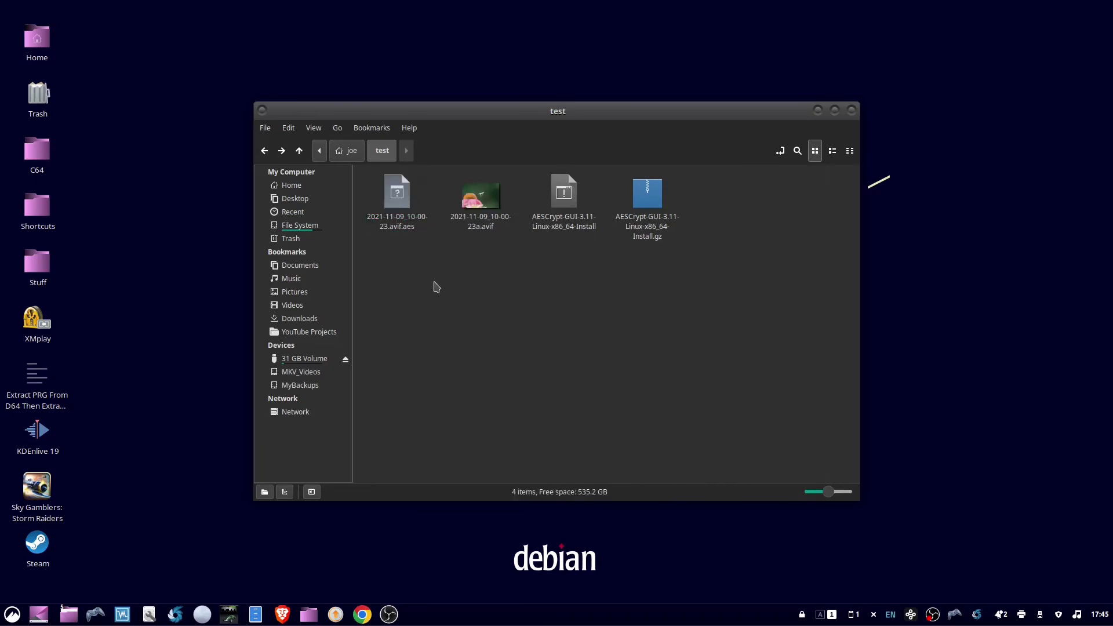
Set AESCrypt as the default app for .aes files and open 2021-11-09_10-00-23.avif.aes with it
{"action": "right_click", "coordinate": [398, 201]}
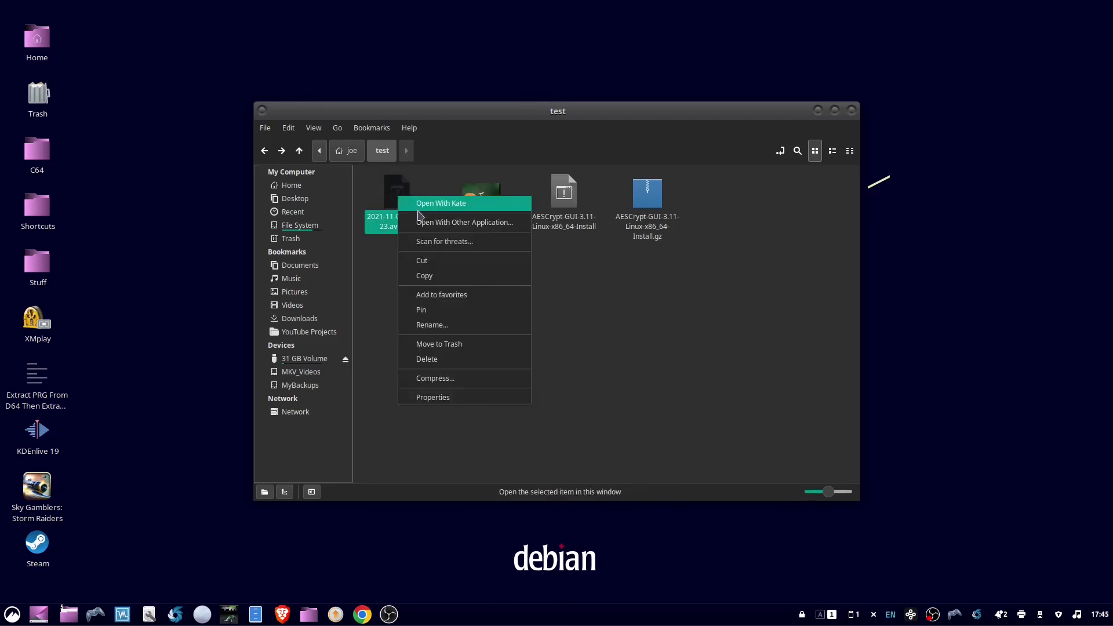
{"action": "left_click", "coordinate": [431, 223]}
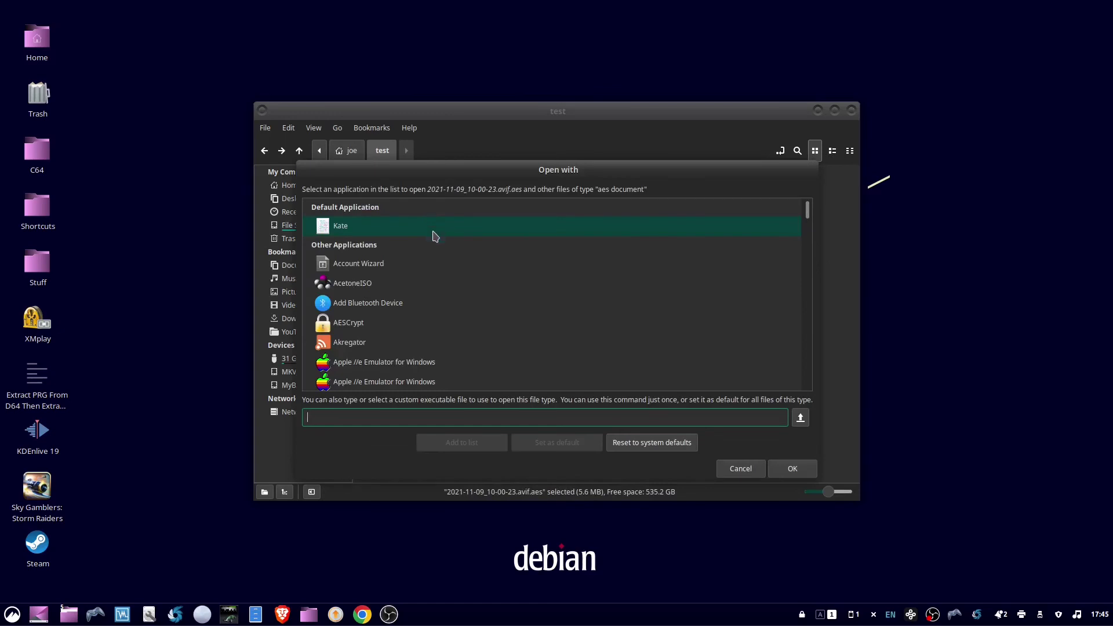
{"action": "left_click", "coordinate": [426, 323]}
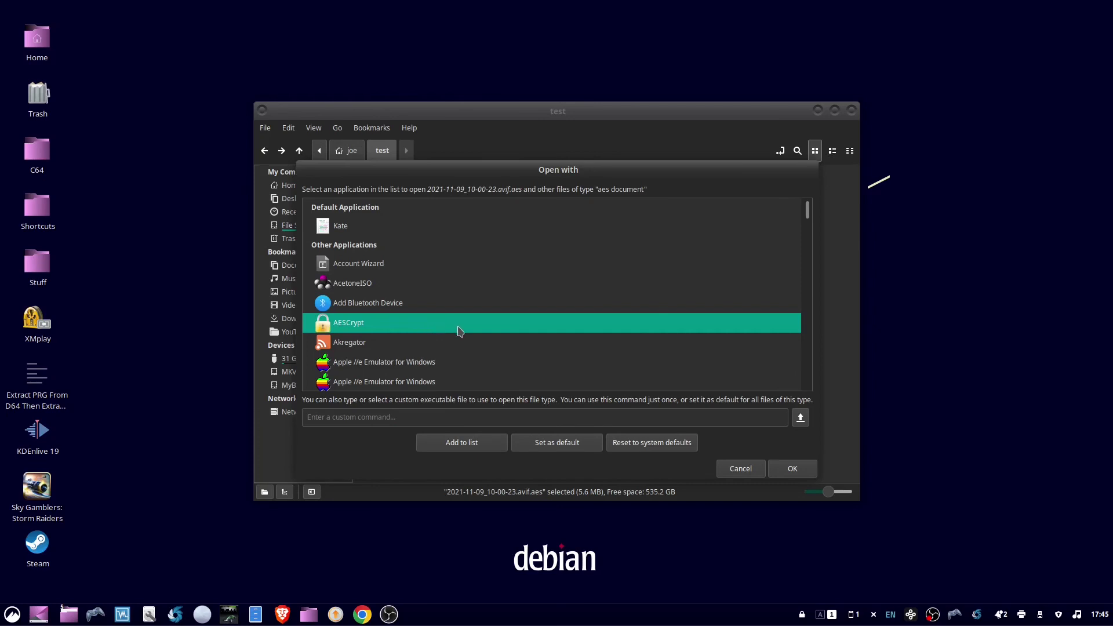
{"action": "left_click", "coordinate": [557, 443]}
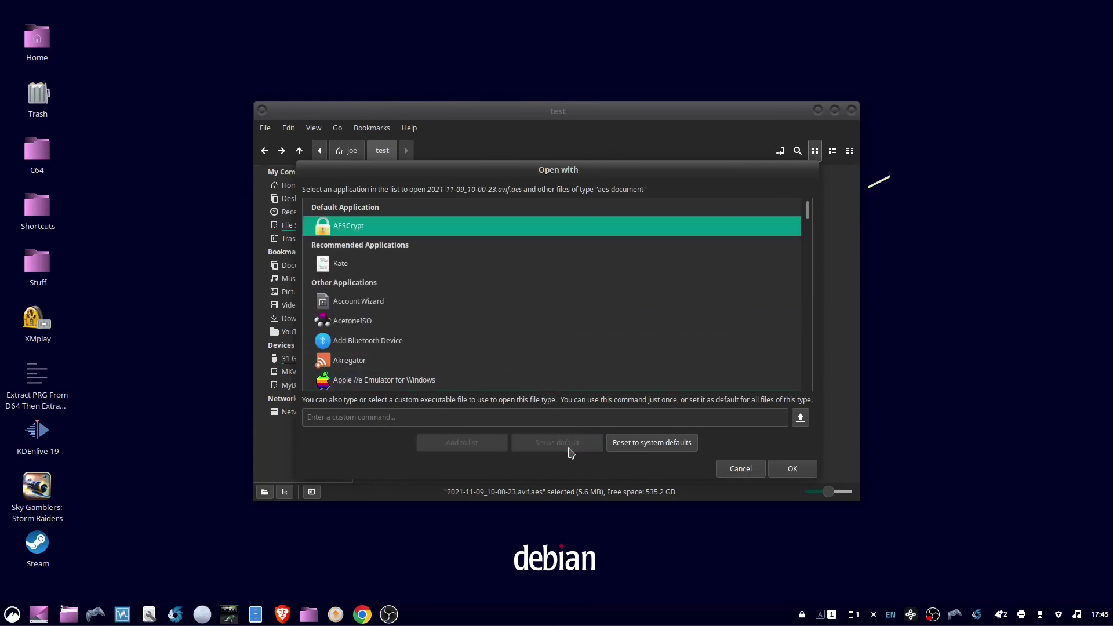
{"action": "left_click", "coordinate": [792, 469]}
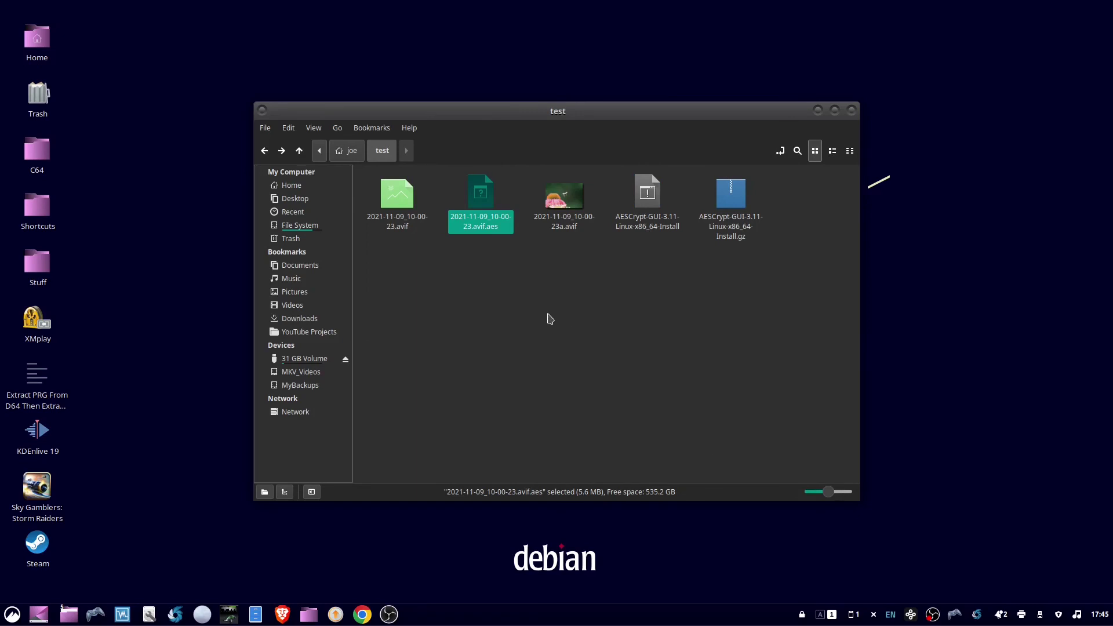
Deselect the files in the test folder, then select the restored 2021-11-09_10-00-23.avif image
{"action": "left_click", "coordinate": [548, 316]}
{"action": "left_click", "coordinate": [386, 192]}
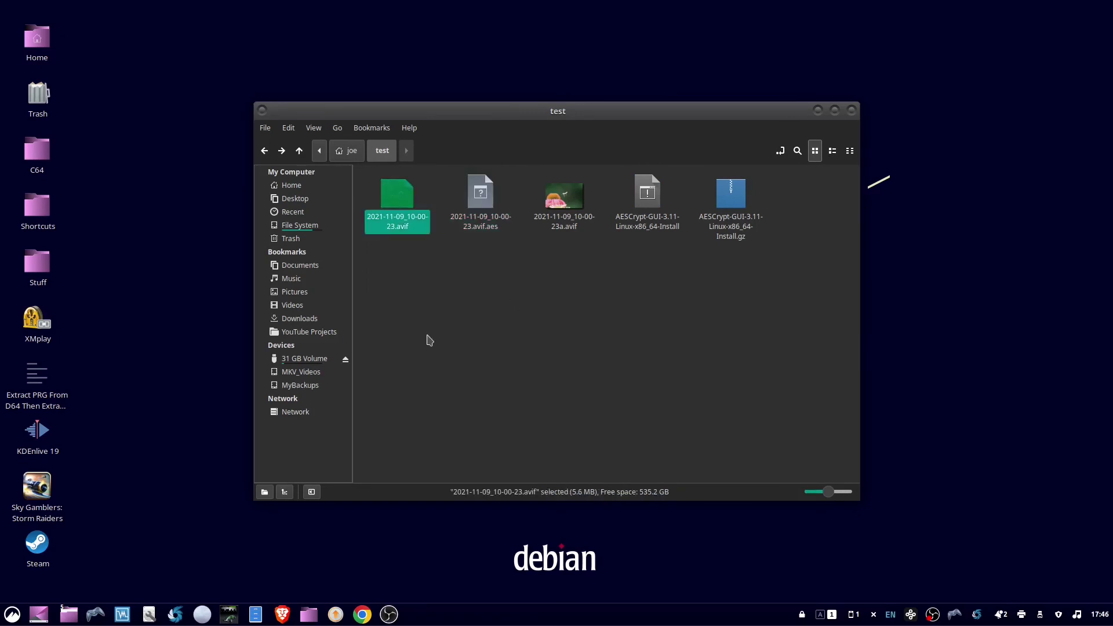